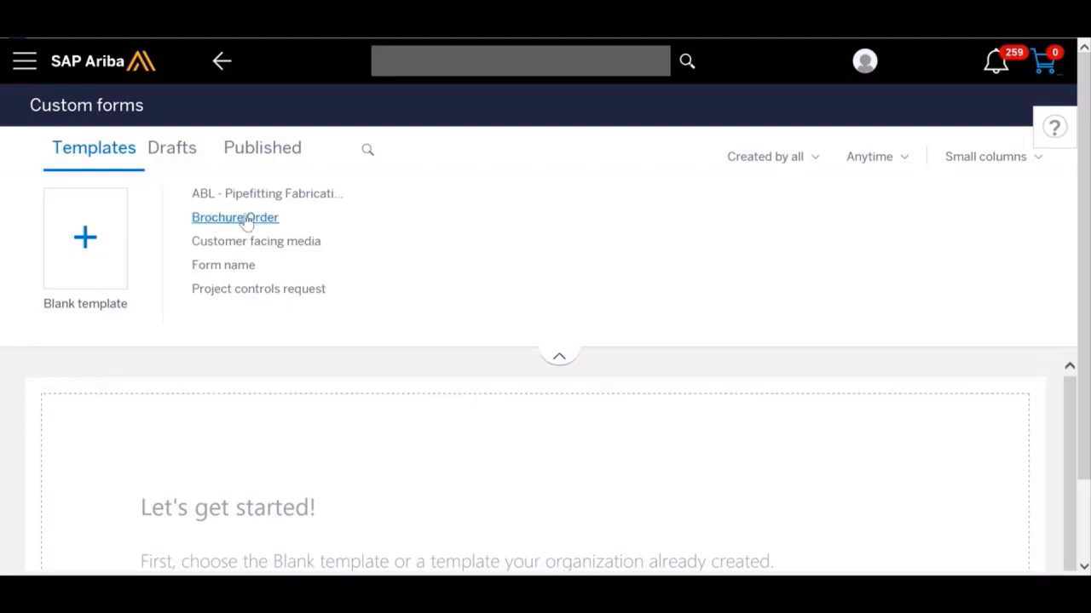
Step: Create a custom form from the blank template and add a data source chooser to its first panel with Country as the data source
{"action": "left_click", "coordinate": [85, 236]}
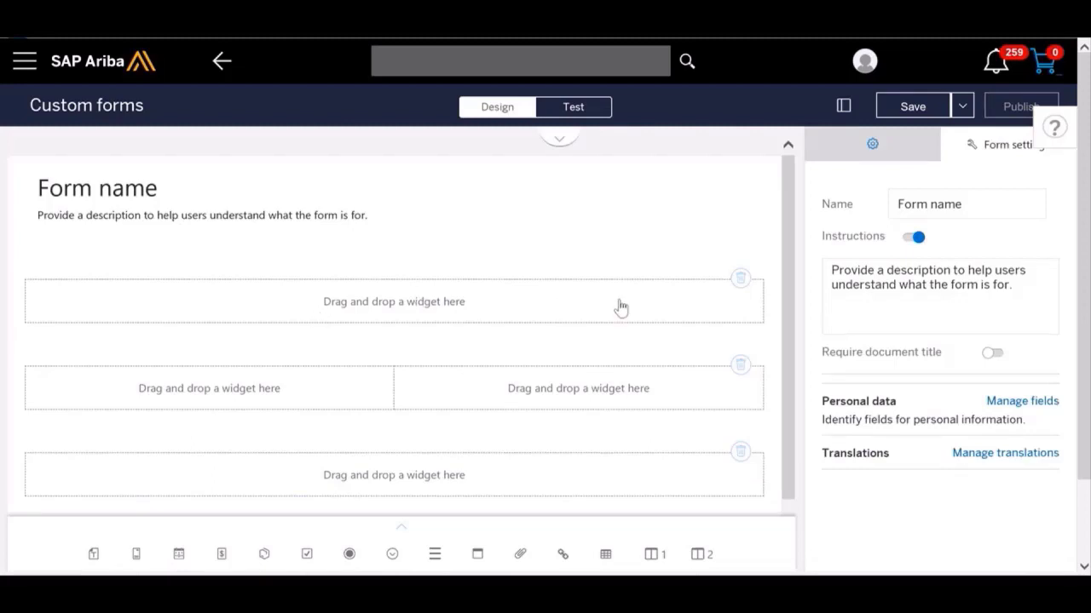
{"action": "left_click", "coordinate": [402, 528]}
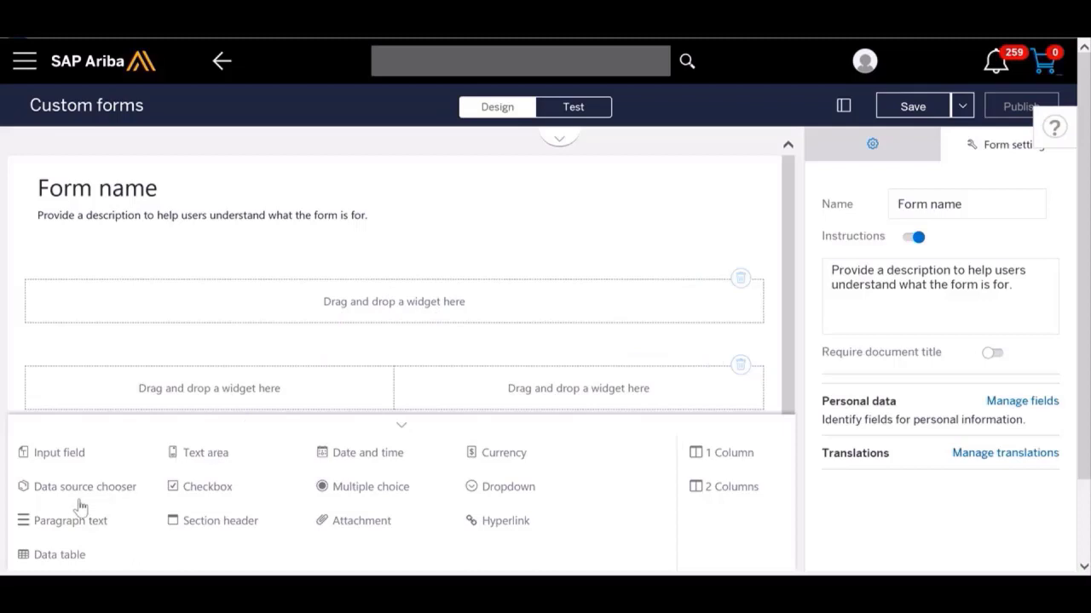
{"action": "left_click_drag", "start_coordinate": [84, 495], "coordinate": [391, 308]}
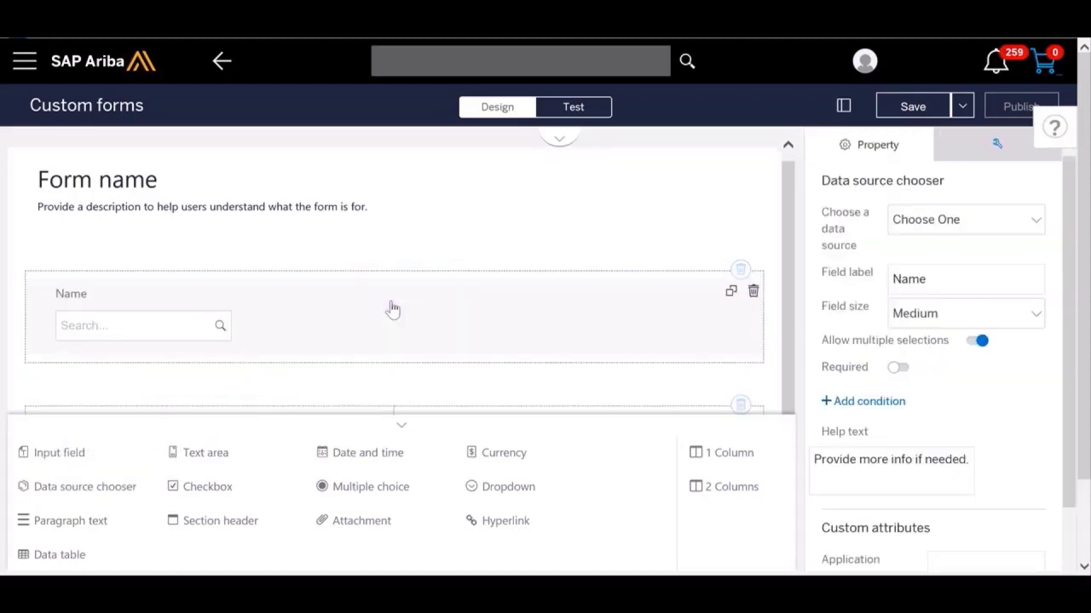
{"action": "left_click", "coordinate": [969, 227]}
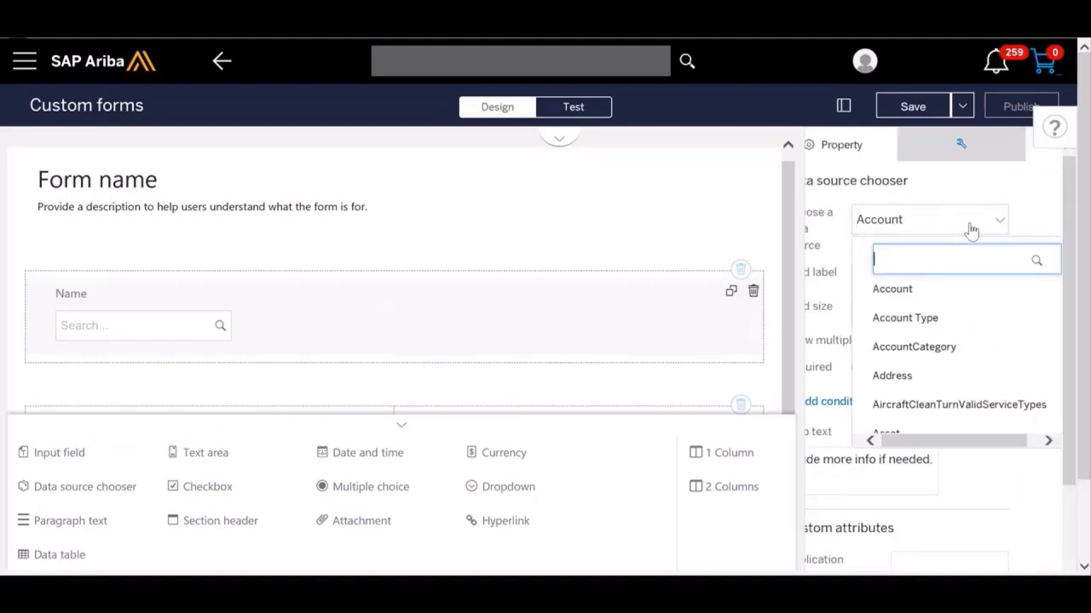
{"action": "type", "text": "country"}
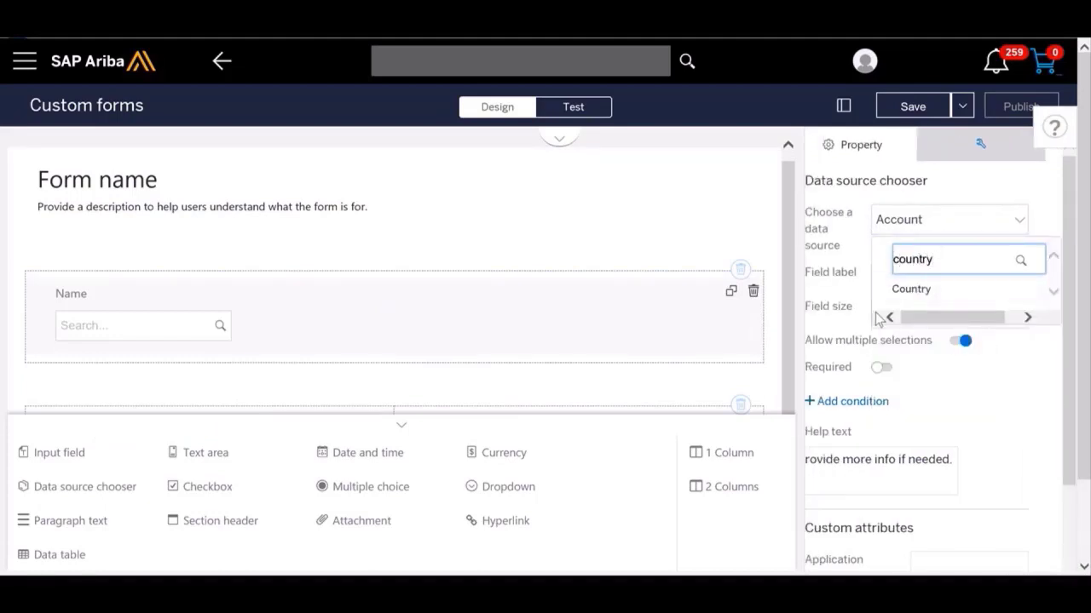
{"action": "left_click", "coordinate": [920, 299]}
Step: Label the data source chooser field Country and set its field size to X-large
{"action": "double_click", "coordinate": [946, 295]}
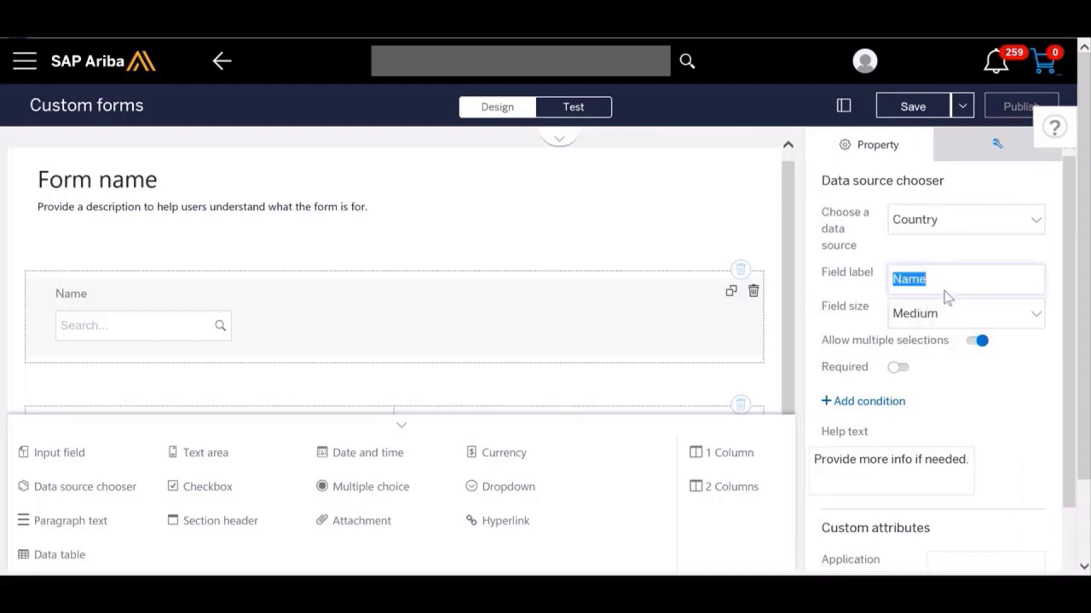
{"action": "type", "text": "Country"}
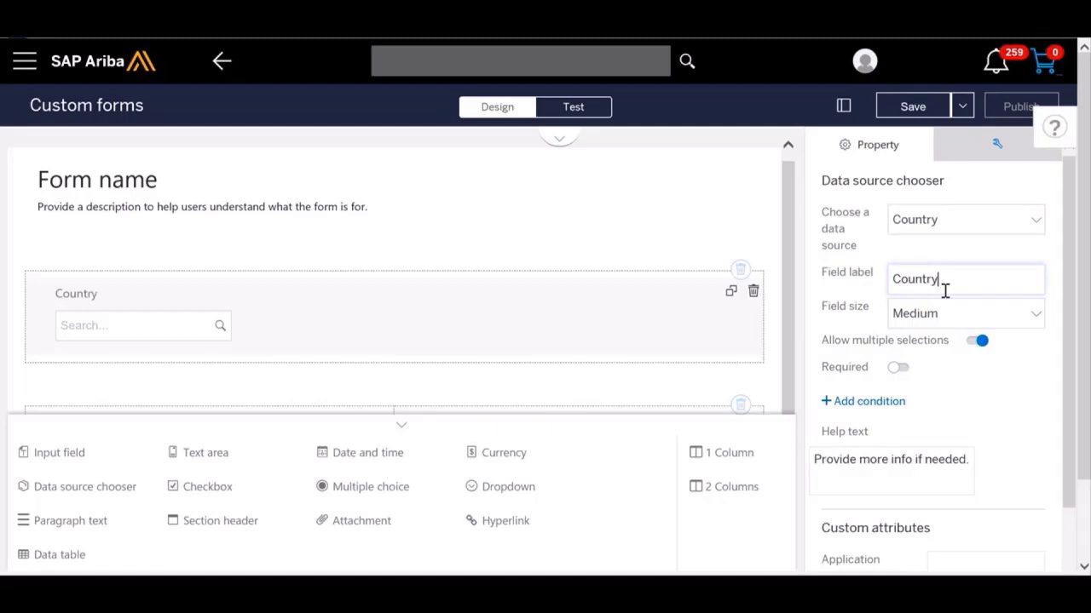
{"action": "left_click", "coordinate": [956, 316]}
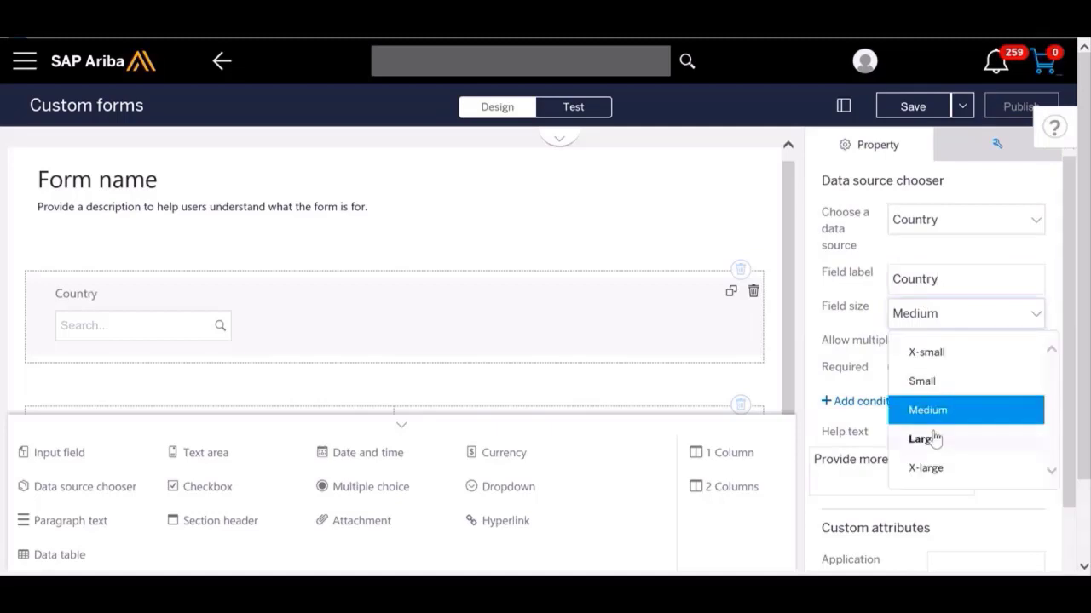
{"action": "left_click", "coordinate": [929, 471]}
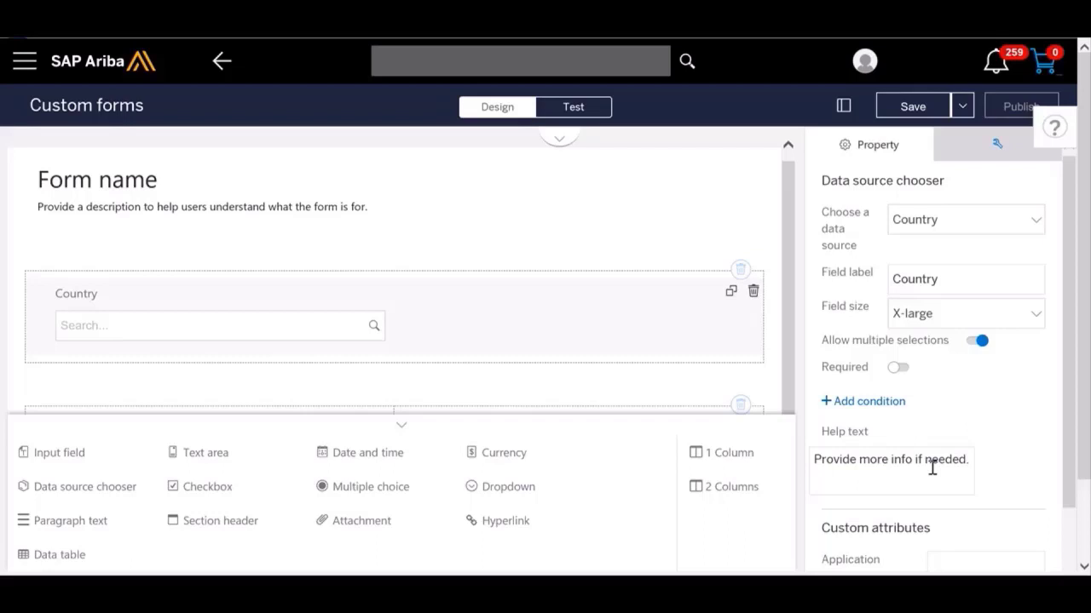
{"action": "scroll", "coordinate": [960, 418], "scroll_direction": "down", "scroll_amount": 3}
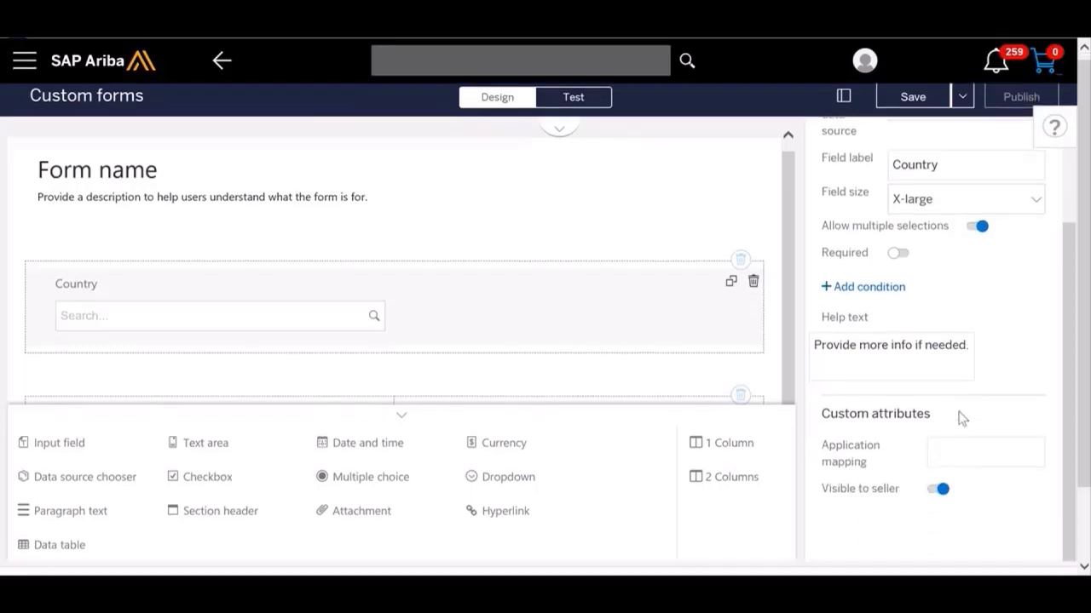
{"action": "scroll", "coordinate": [960, 418], "scroll_direction": "up", "scroll_amount": 3}
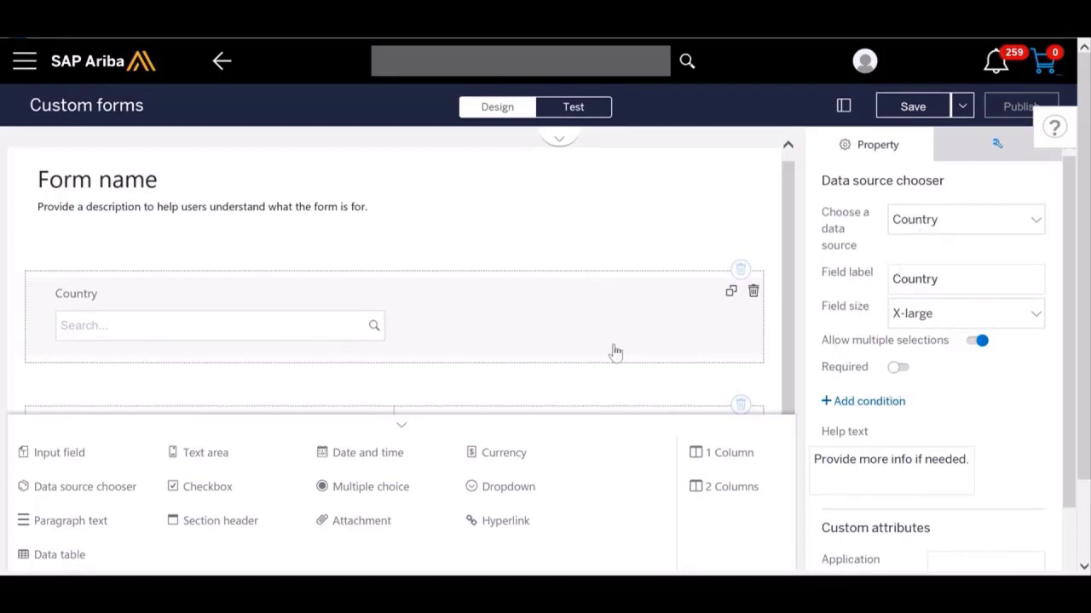
Step: Add a dropdown to the first column of the two-column panel, labelled Sub Region with an X-large field size
{"action": "scroll", "coordinate": [570, 227], "scroll_direction": "down", "scroll_amount": 3}
{"action": "scroll", "coordinate": [570, 227], "scroll_direction": "down", "scroll_amount": 1}
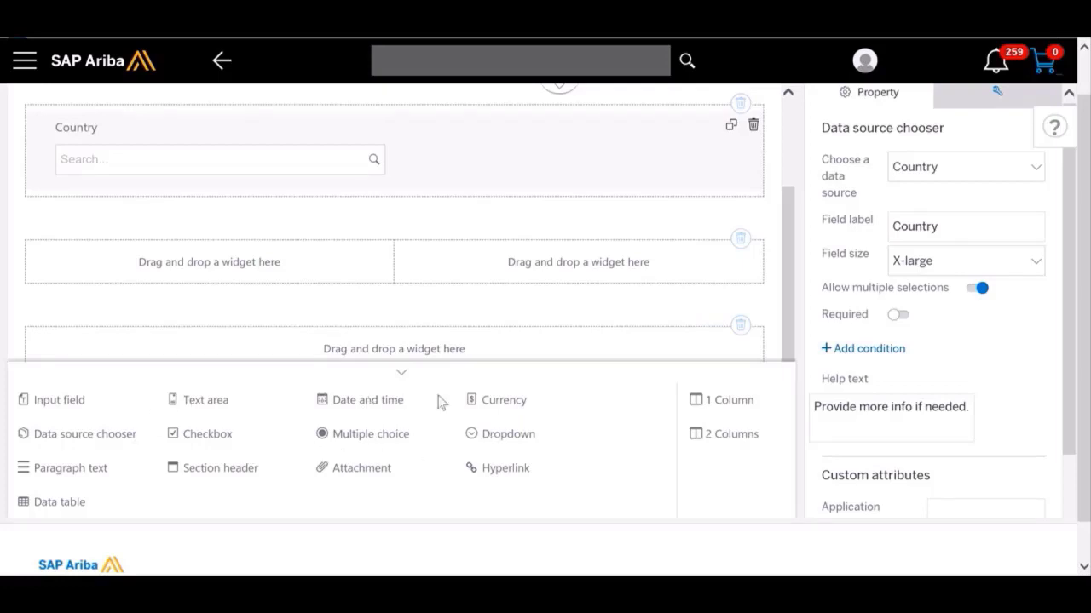
{"action": "left_click_drag", "start_coordinate": [502, 433], "coordinate": [240, 279]}
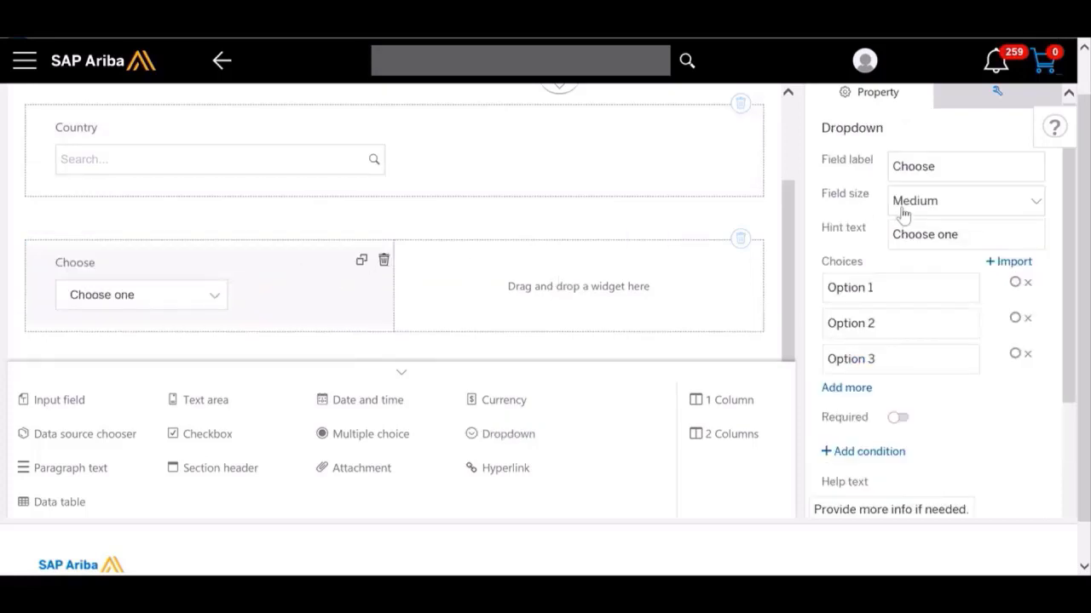
{"action": "double_click", "coordinate": [964, 169]}
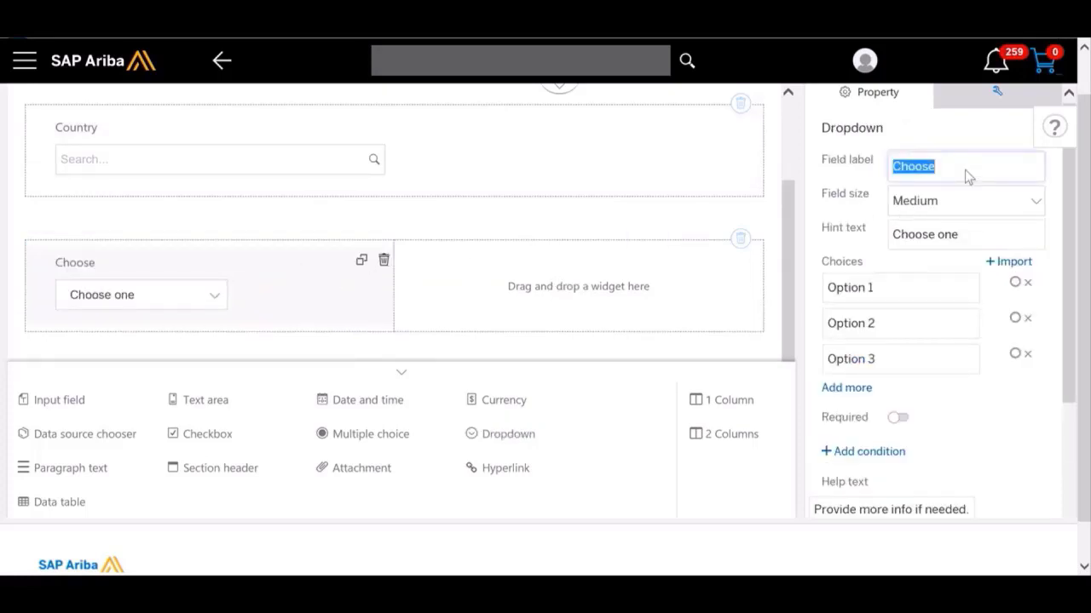
{"action": "type", "text": "Sub Rgion"}
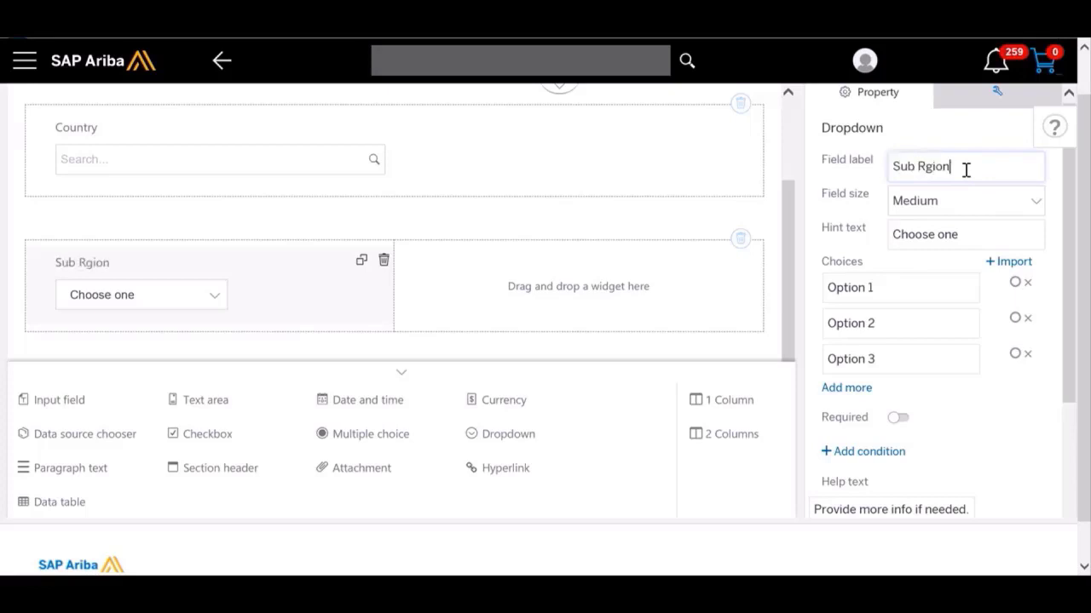
{"action": "key", "text": "BackSpace"}
{"action": "key", "text": "BackSpace"}
{"action": "key", "text": "BackSpace"}
{"action": "key", "text": "BackSpace"}
{"action": "type", "text": "egion"}
{"action": "left_click", "coordinate": [1035, 204]}
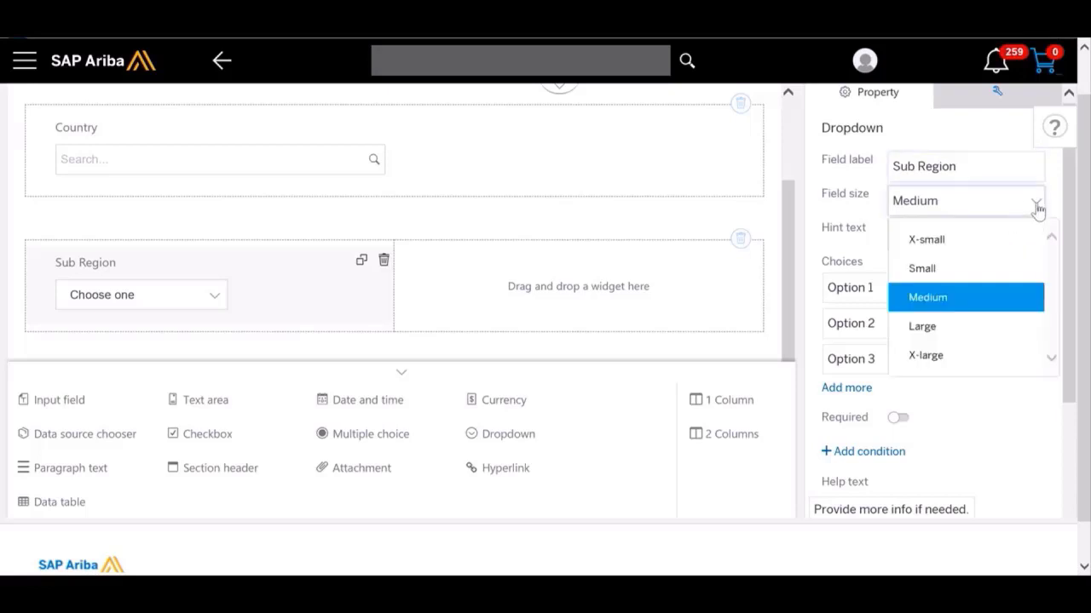
{"action": "left_click", "coordinate": [934, 356]}
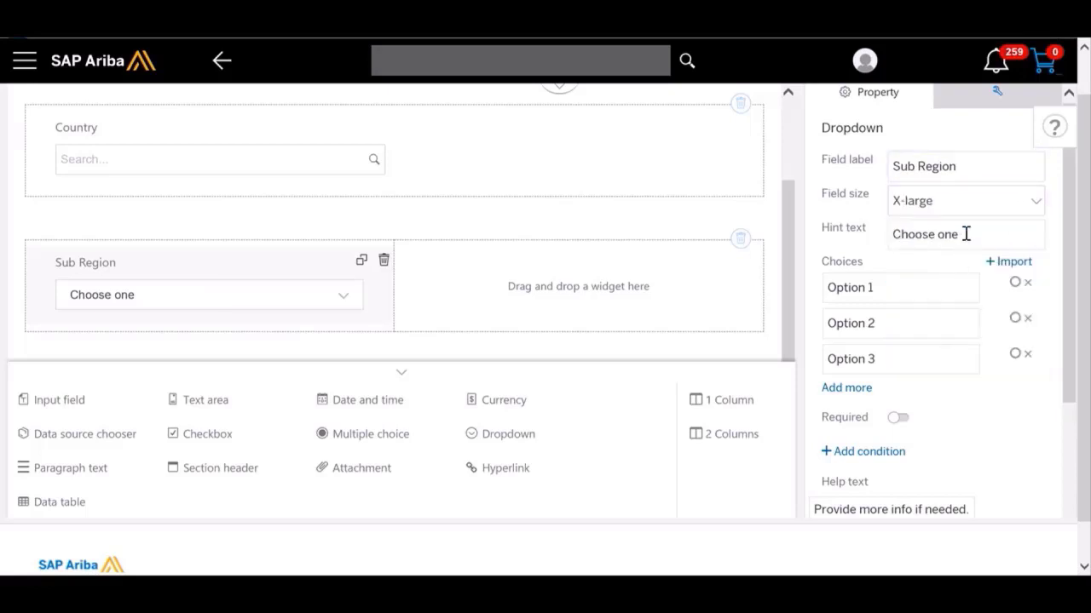
Step: Rename the first two choices of the Sub Region dropdown East and West
{"action": "double_click", "coordinate": [937, 280]}
{"action": "type", "text": "\\"}
{"action": "key", "text": "BackSpace"}
{"action": "key", "text": "BackSpace"}
{"action": "key", "text": "BackSpace"}
{"action": "key", "text": "BackSpace"}
{"action": "key", "text": "BackSpace"}
{"action": "key", "text": "BackSpace"}
{"action": "key", "text": "BackSpace"}
{"action": "type", "text": "E"}
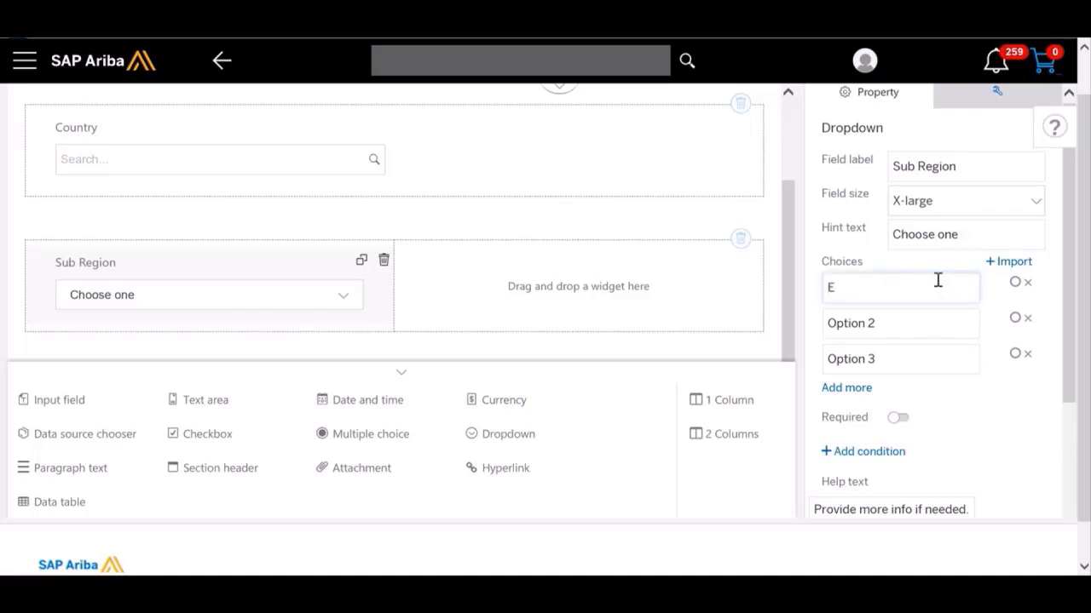
{"action": "type", "text": "ast"}
{"action": "triple_click", "coordinate": [878, 325]}
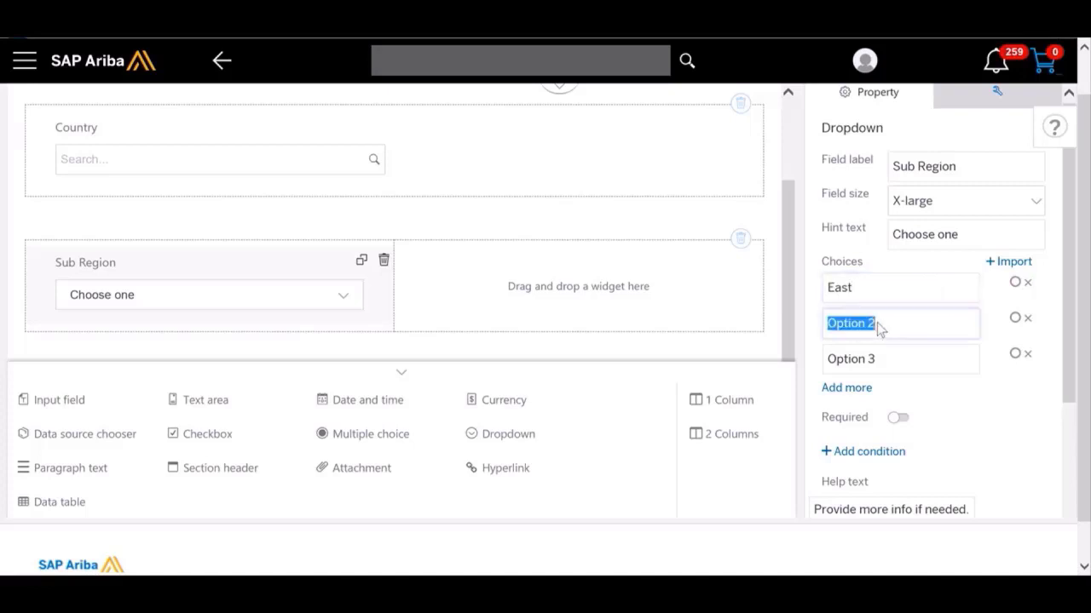
{"action": "type", "text": "West"}
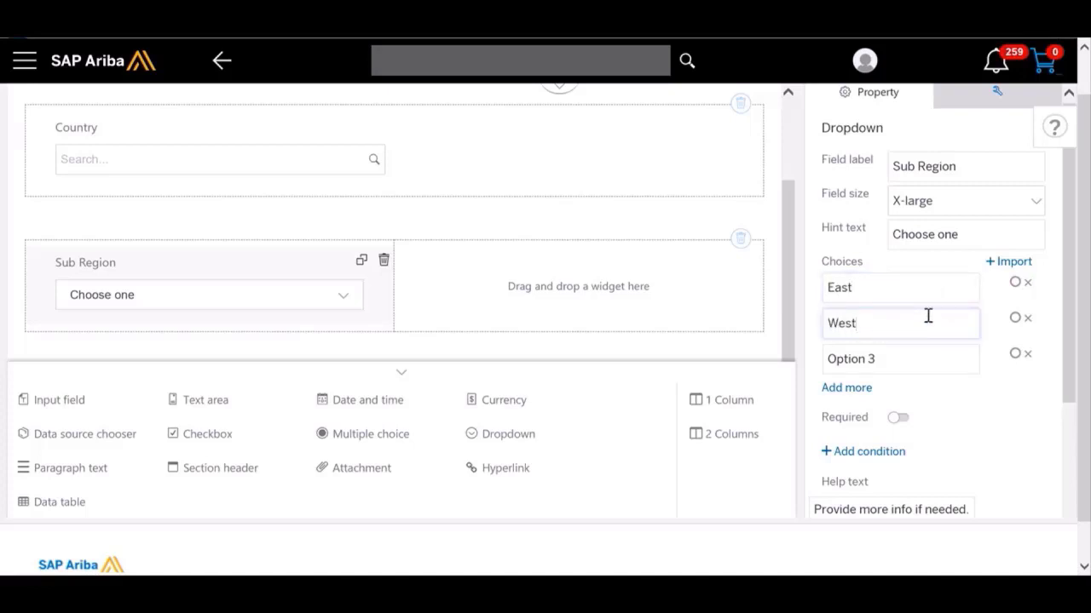
Step: Rename the third Sub Region choice Please Choose and make it the default selection
{"action": "triple_click", "coordinate": [892, 368]}
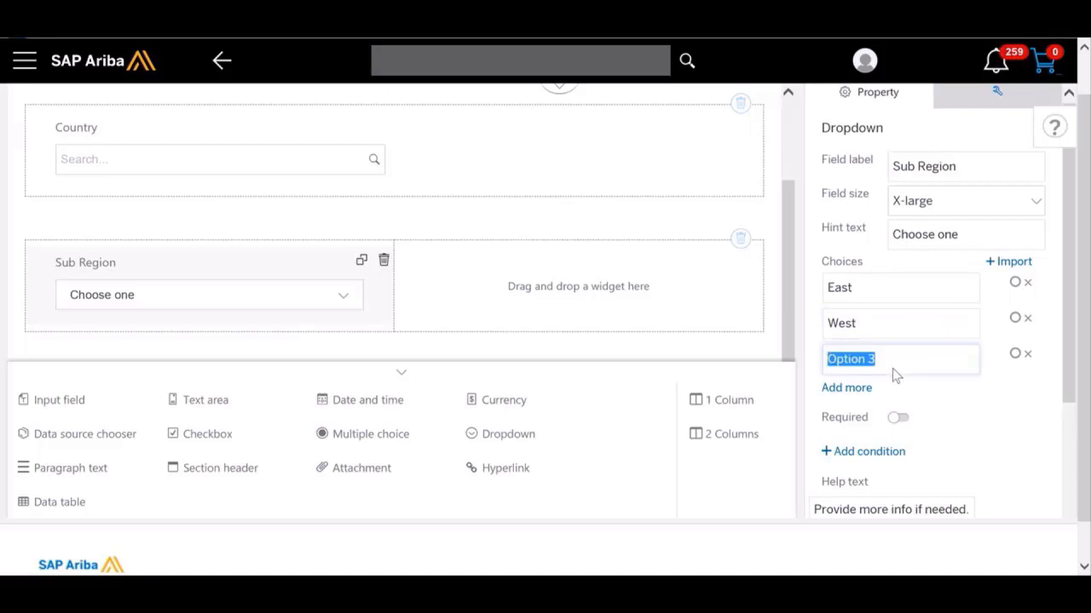
{"action": "type", "text": "Ples"}
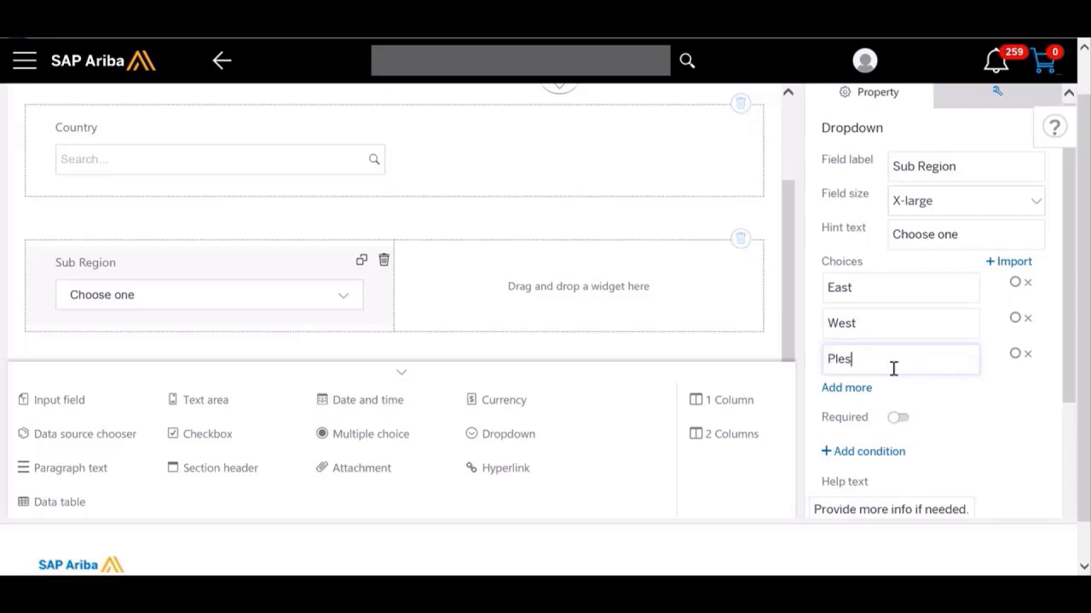
{"action": "type", "text": "eease Choseose"}
{"action": "left_click", "coordinate": [1015, 355]}
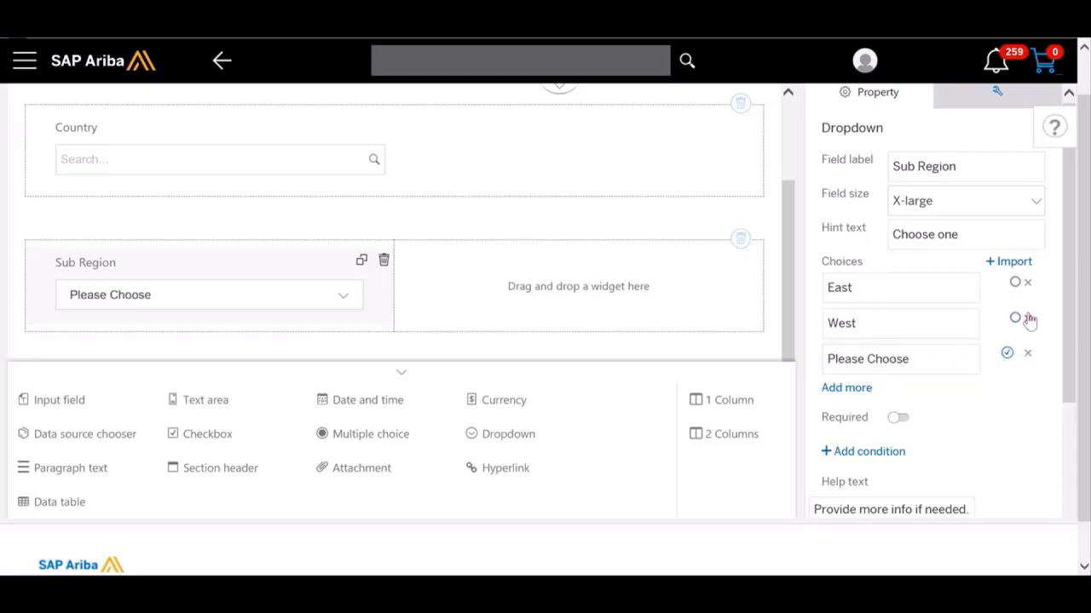
{"action": "left_click", "coordinate": [852, 388]}
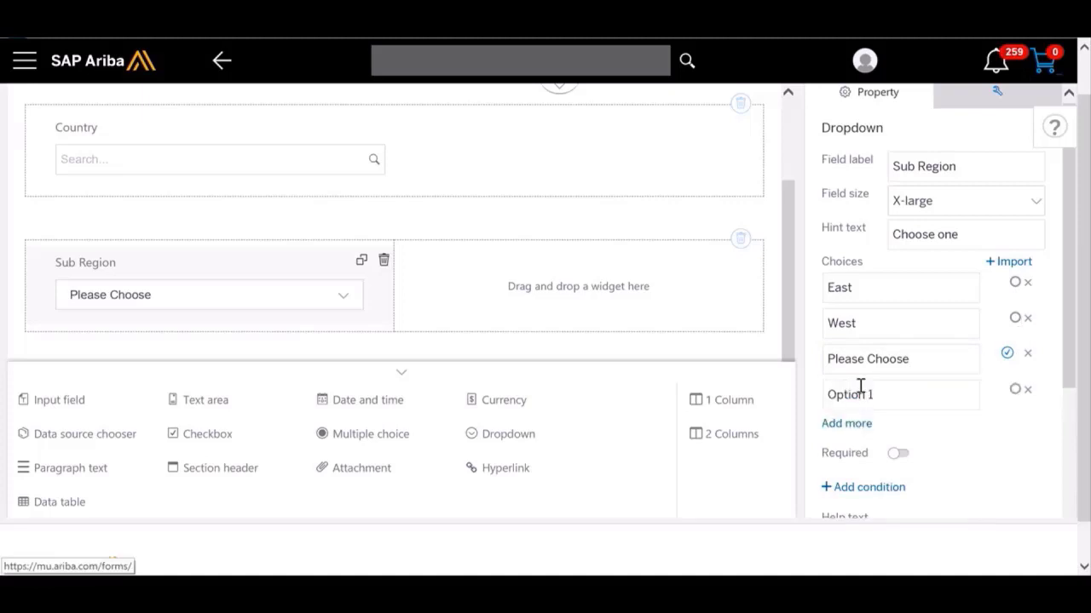
{"action": "left_click", "coordinate": [1027, 391]}
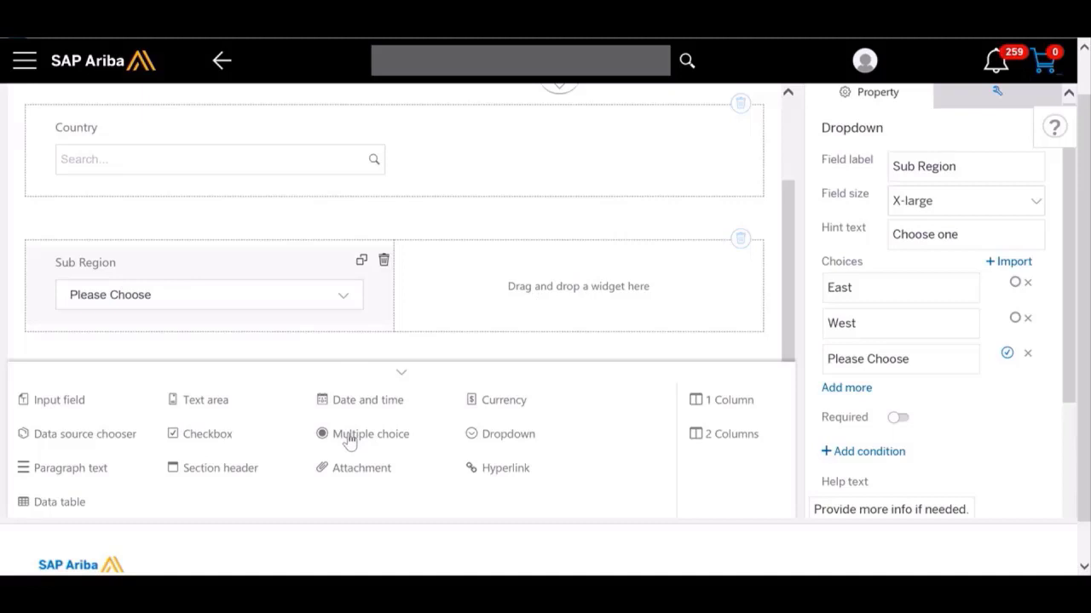
Step: Add a multiple choice widget to the empty column beside Sub Region and label it "Needs a badge?"
{"action": "left_click_drag", "start_coordinate": [349, 439], "coordinate": [558, 264]}
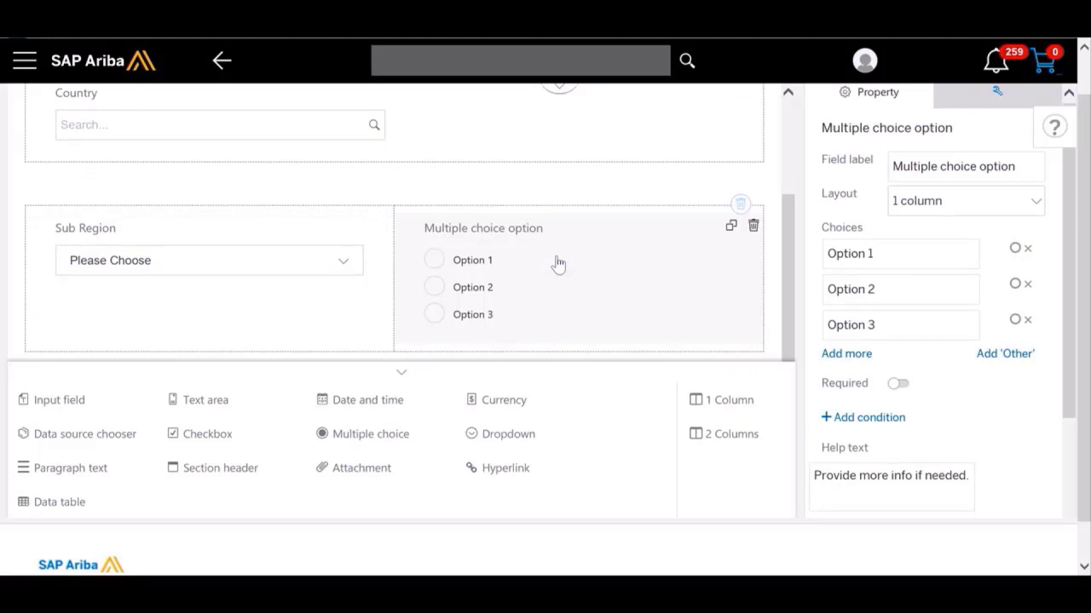
{"action": "triple_click", "coordinate": [967, 167]}
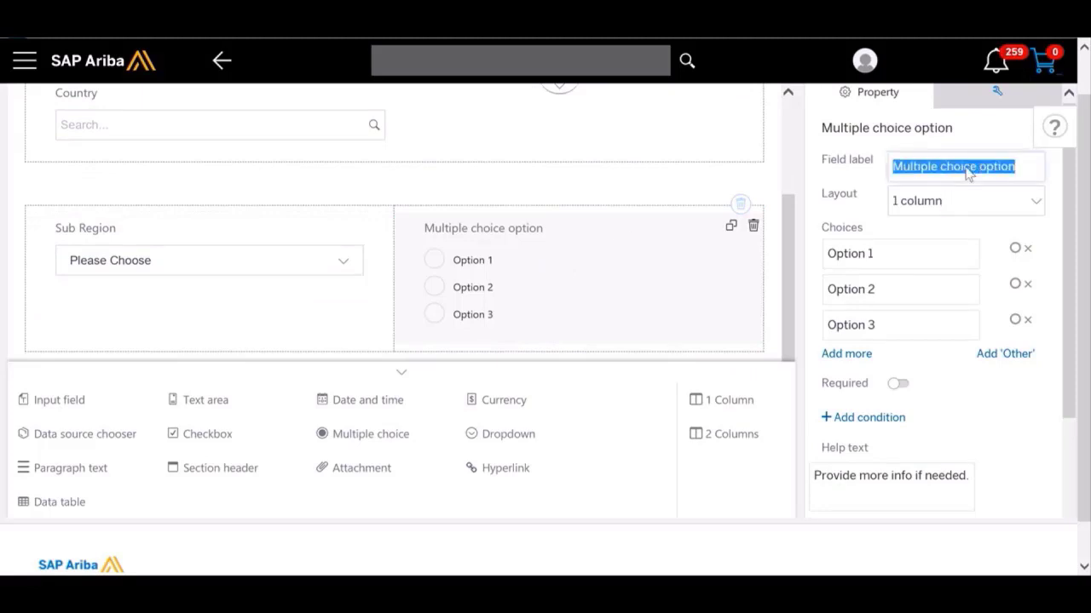
{"action": "type", "text": "Needs"}
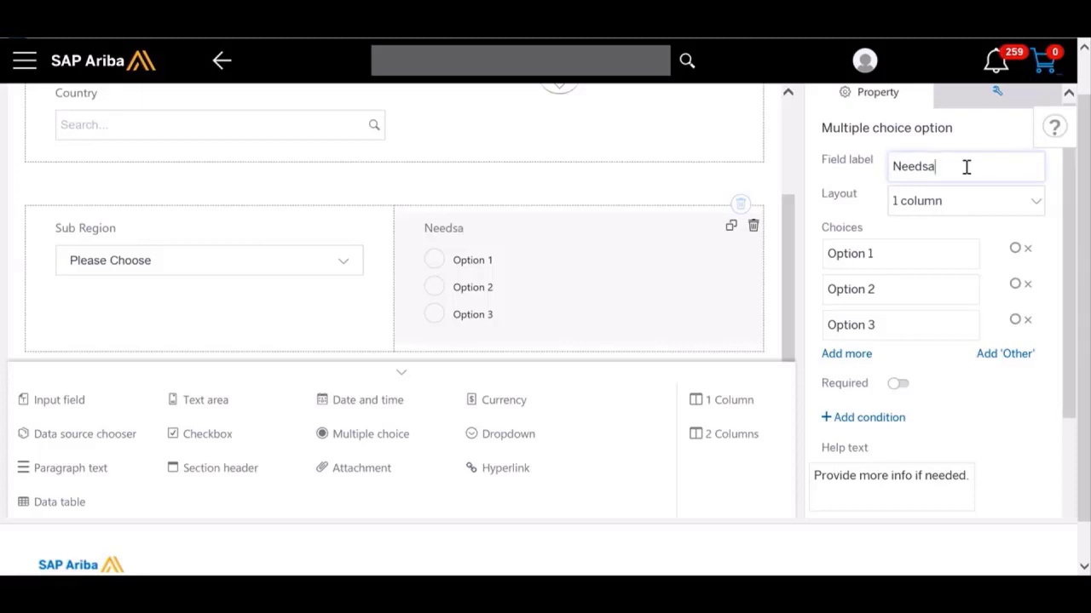
{"action": "type", "text": " a badge"}
Step: Rename the first two choices of the badge question Yes and No
{"action": "double_click", "coordinate": [915, 247]}
{"action": "key", "text": "BackSpace"}
{"action": "key", "text": "BackSpace"}
{"action": "key", "text": "BackSpace"}
{"action": "key", "text": "BackSpace"}
{"action": "key", "text": "BackSpace"}
{"action": "key", "text": "BackSpace"}
{"action": "key", "text": "BackSpace"}
{"action": "key", "text": "BackSpace"}
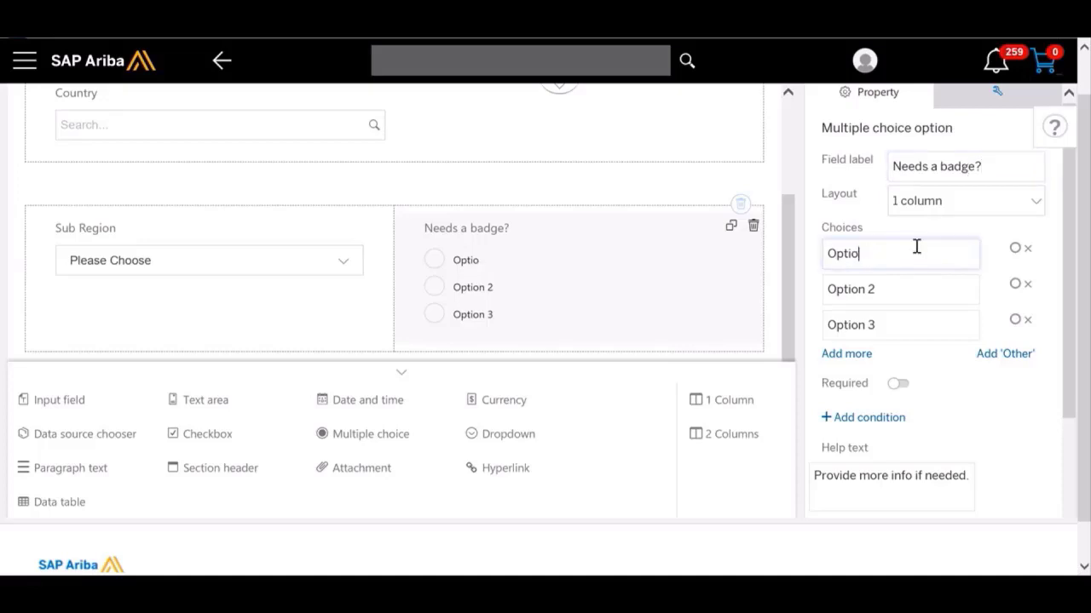
{"action": "type", "text": "Yes"}
{"action": "triple_click", "coordinate": [894, 299]}
{"action": "key", "text": "BackSpace"}
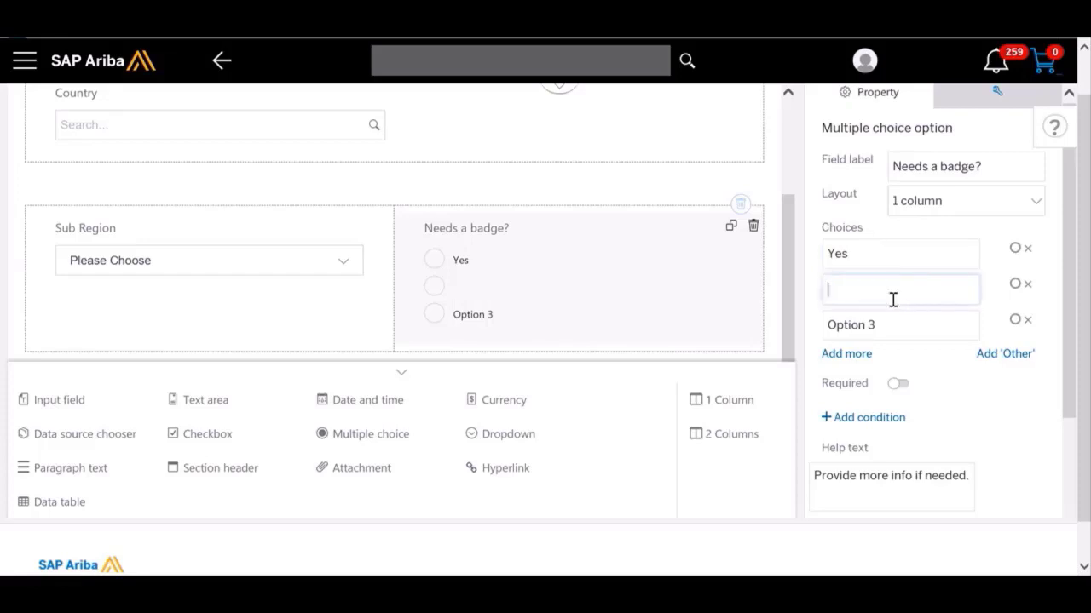
{"action": "type", "text": "No"}
Step: Make the badge question required with Yes preselected, and remove its Option 3 choice
{"action": "left_click", "coordinate": [1015, 248]}
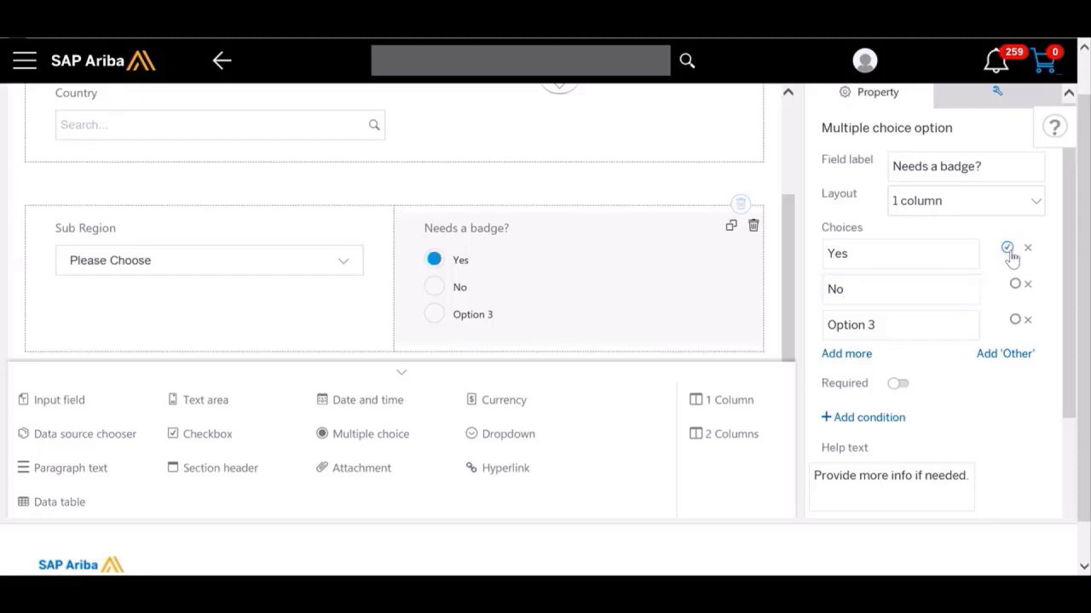
{"action": "left_click", "coordinate": [898, 386]}
{"action": "left_click", "coordinate": [1028, 320]}
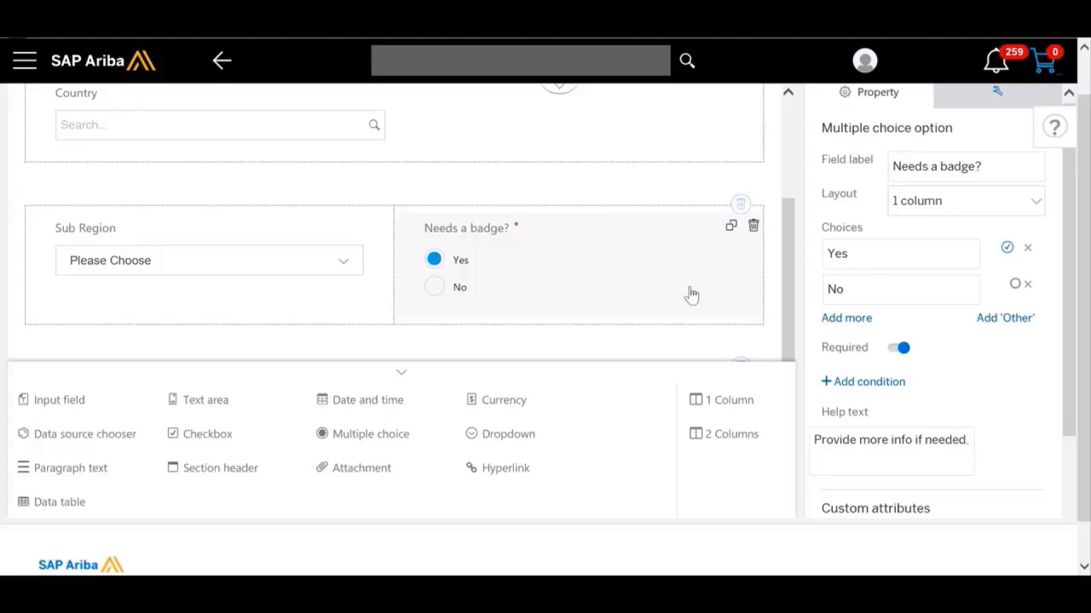
Step: Delete the empty third panel from the form
{"action": "scroll", "coordinate": [691, 294], "scroll_direction": "down", "scroll_amount": 2}
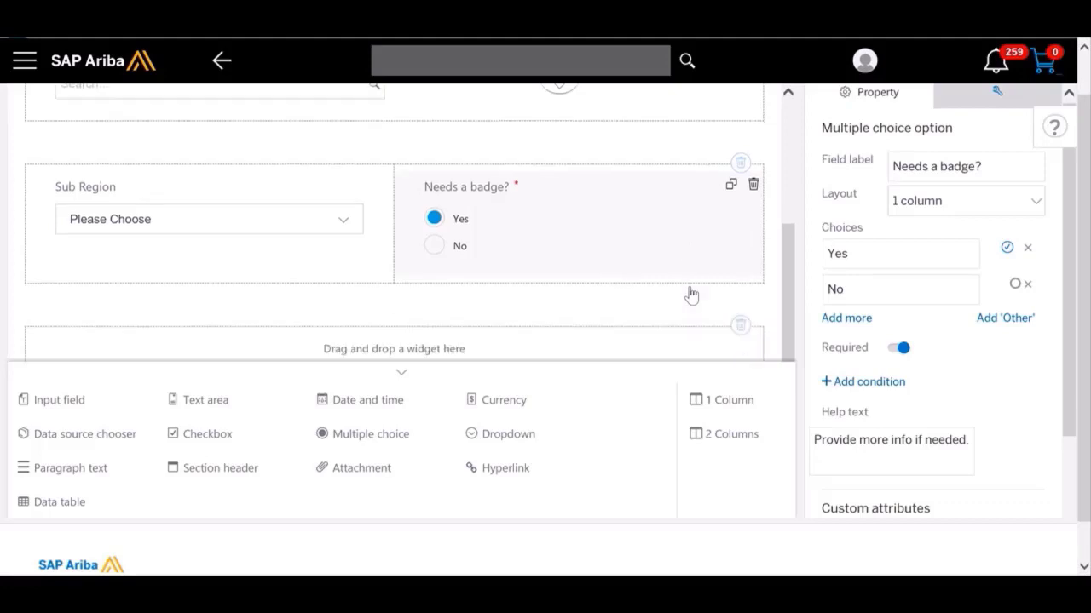
{"action": "mouse_move", "coordinate": [742, 281]}
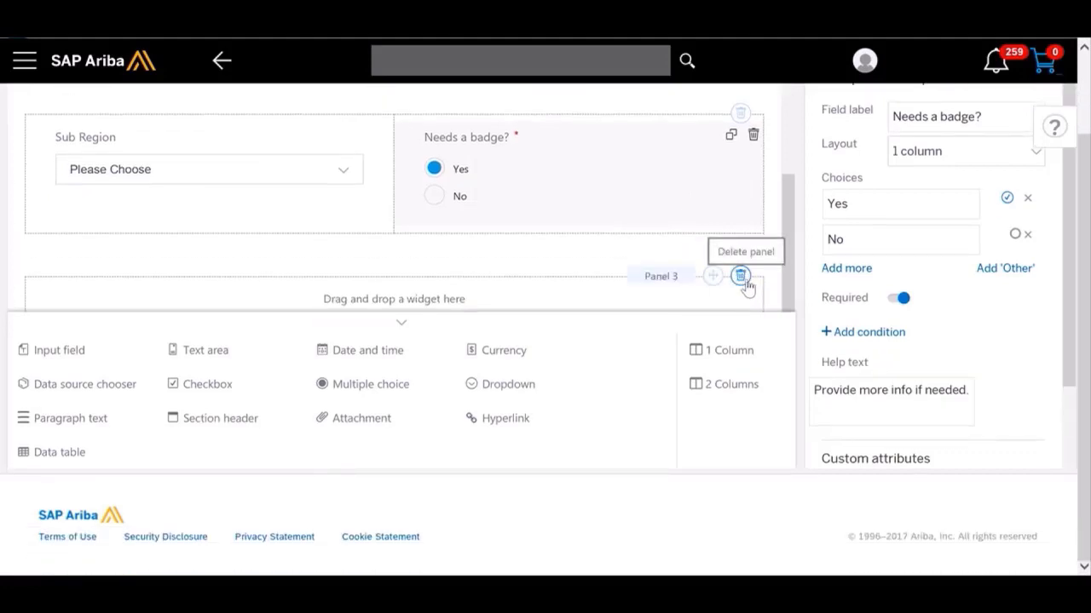
{"action": "left_click", "coordinate": [741, 281]}
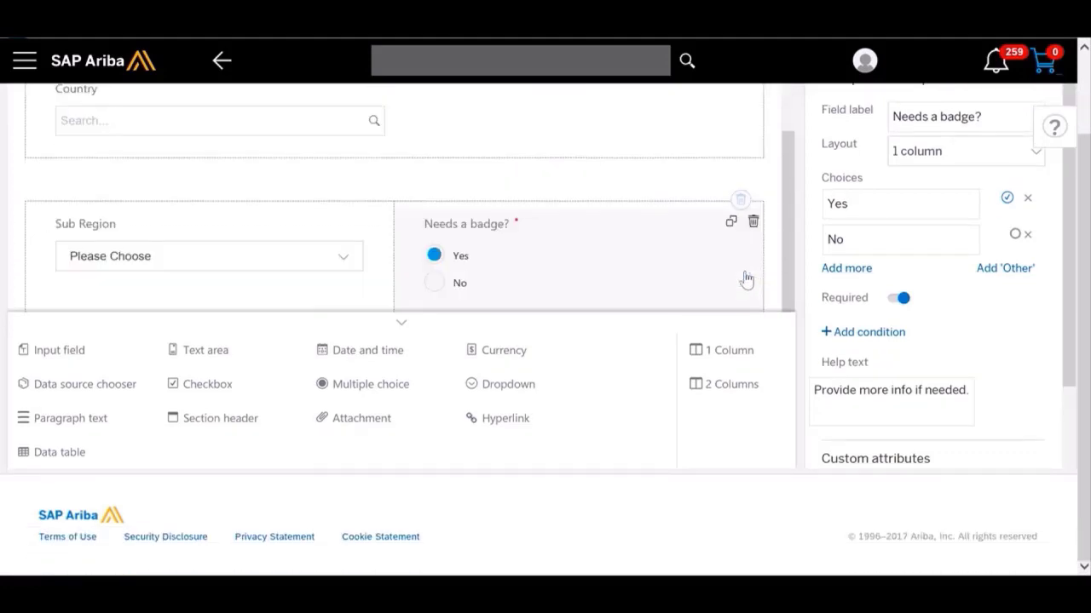
Step: Name the form "Computer Cleaning Services NA2" in its form settings and save it
{"action": "left_click", "coordinate": [399, 324]}
{"action": "scroll", "coordinate": [588, 286], "scroll_direction": "up", "scroll_amount": 2}
{"action": "scroll", "coordinate": [588, 285], "scroll_direction": "up", "scroll_amount": 3}
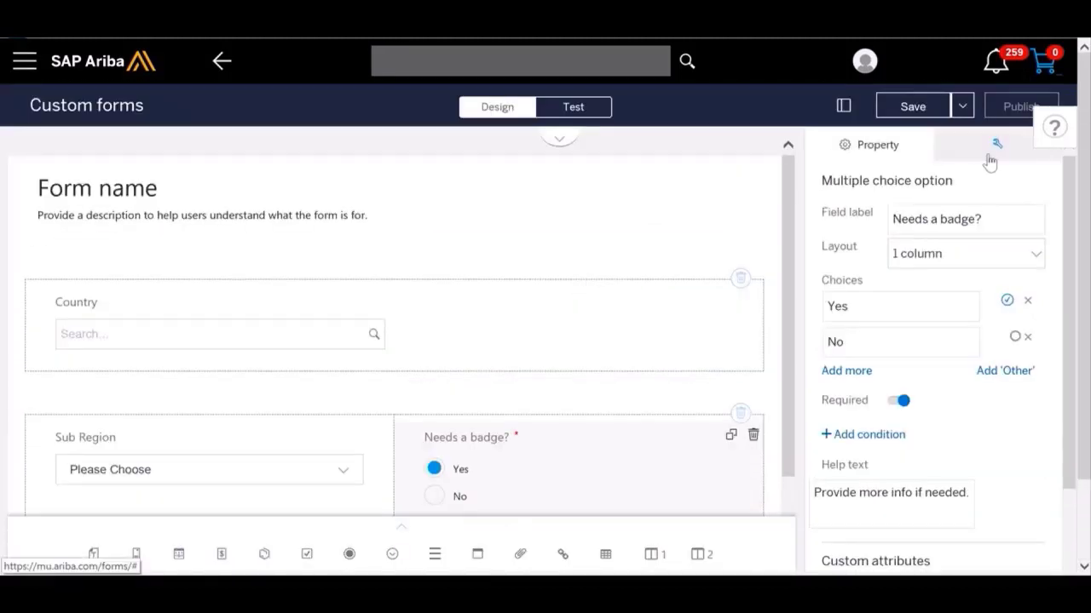
{"action": "left_click", "coordinate": [990, 155]}
{"action": "left_click", "coordinate": [981, 203]}
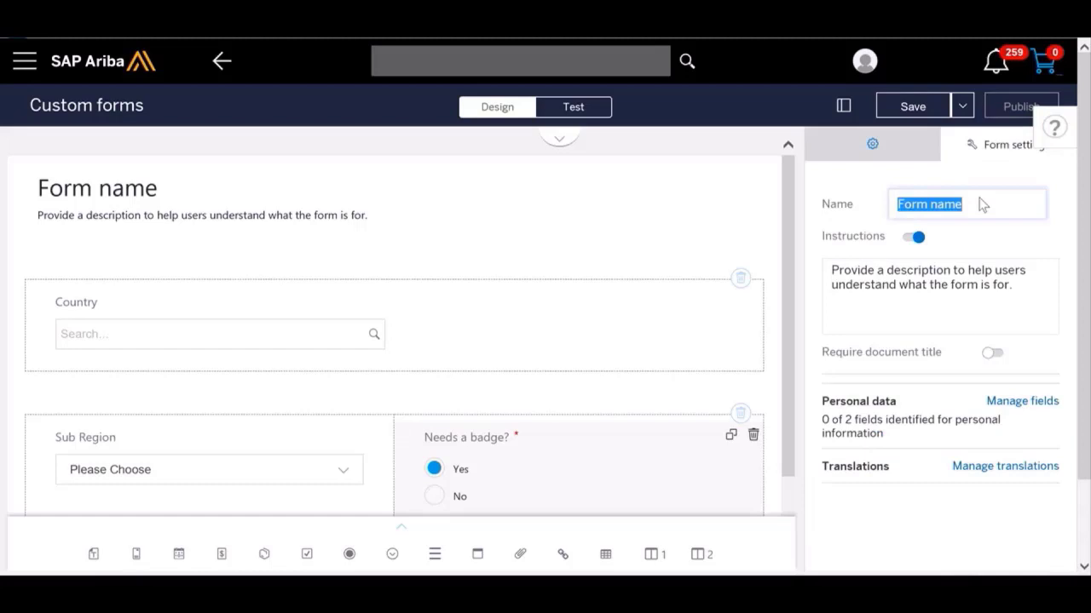
{"action": "type", "text": "Comput"}
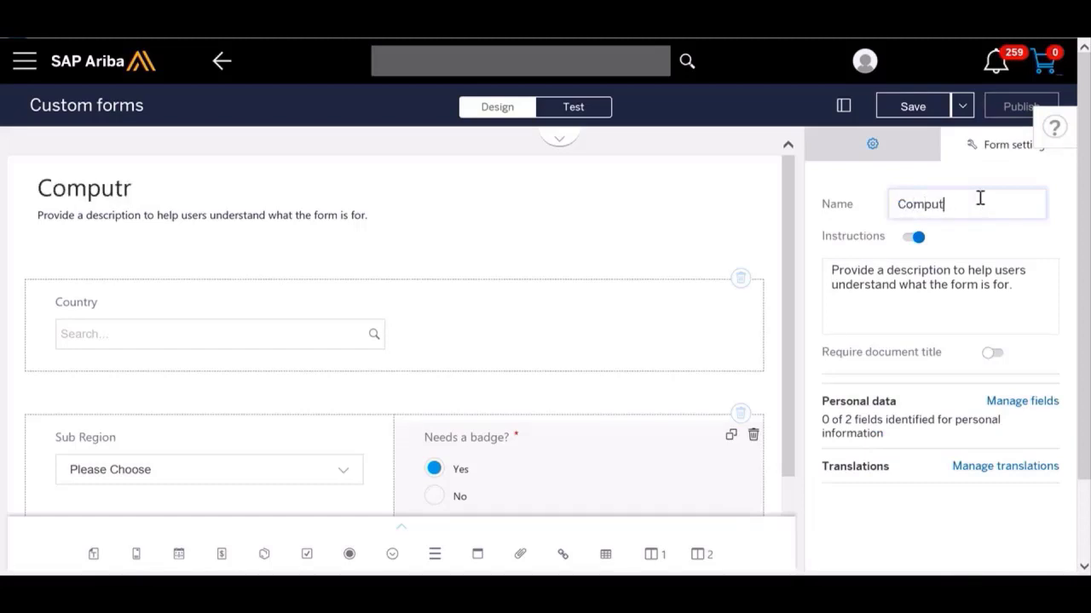
{"action": "type", "text": "r er Cleaning S"}
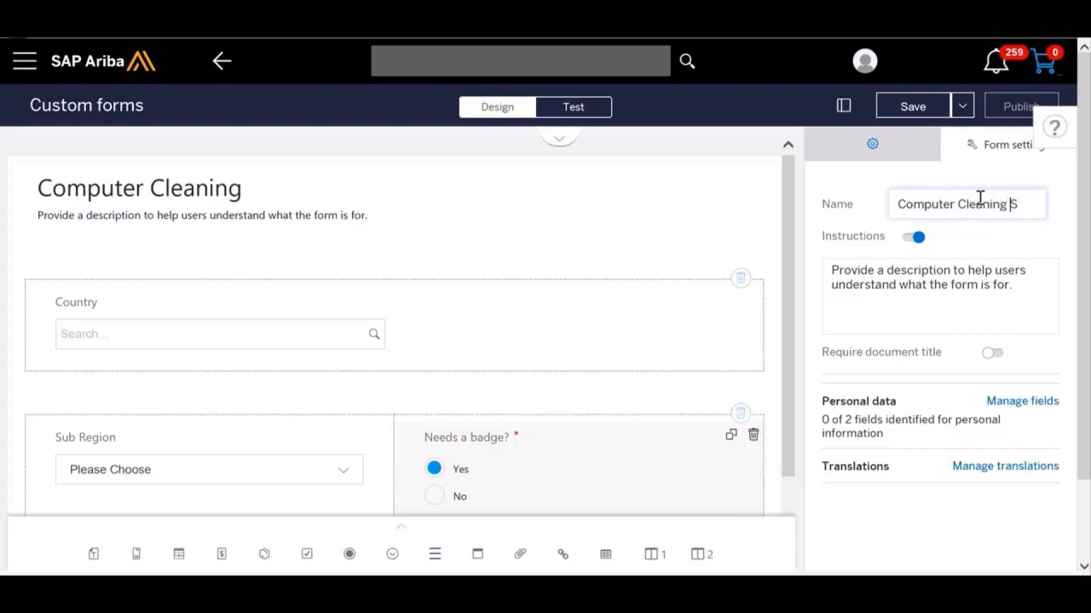
{"action": "type", "text": "ervices"}
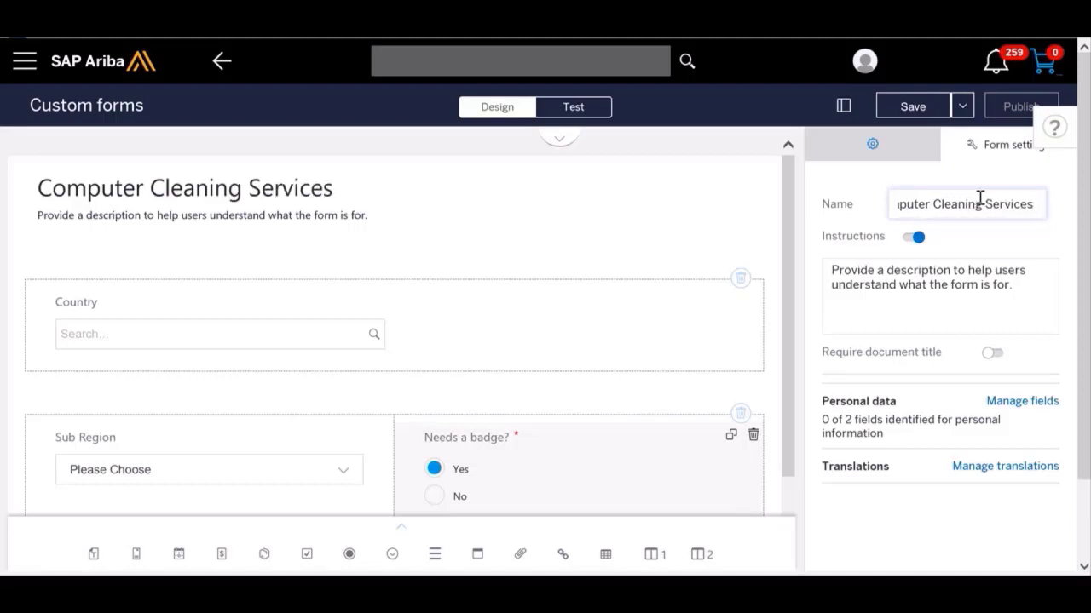
{"action": "type", "text": " NA2"}
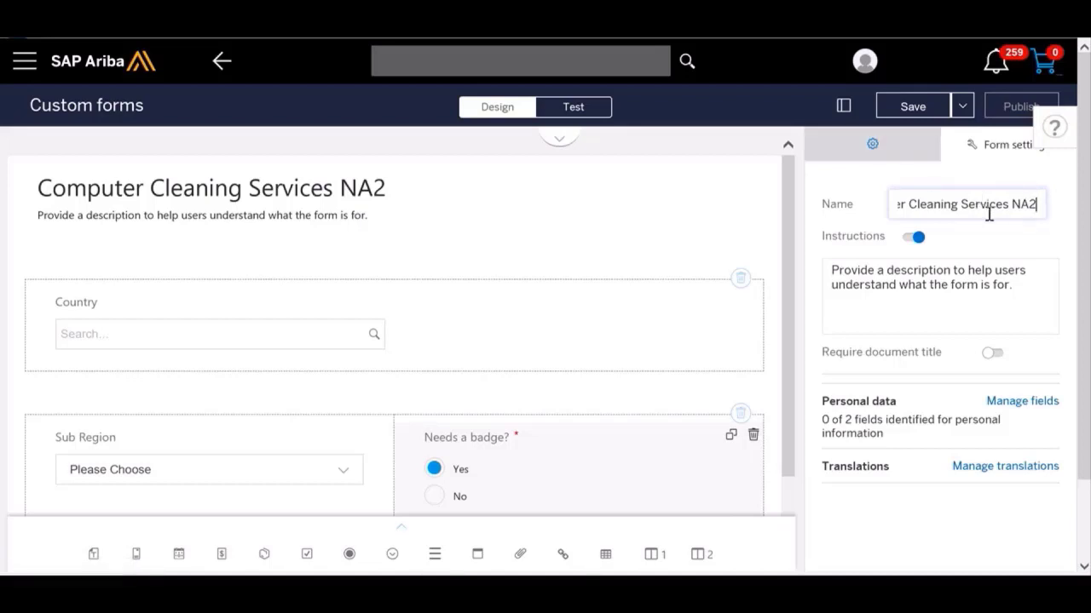
{"action": "left_click", "coordinate": [912, 108]}
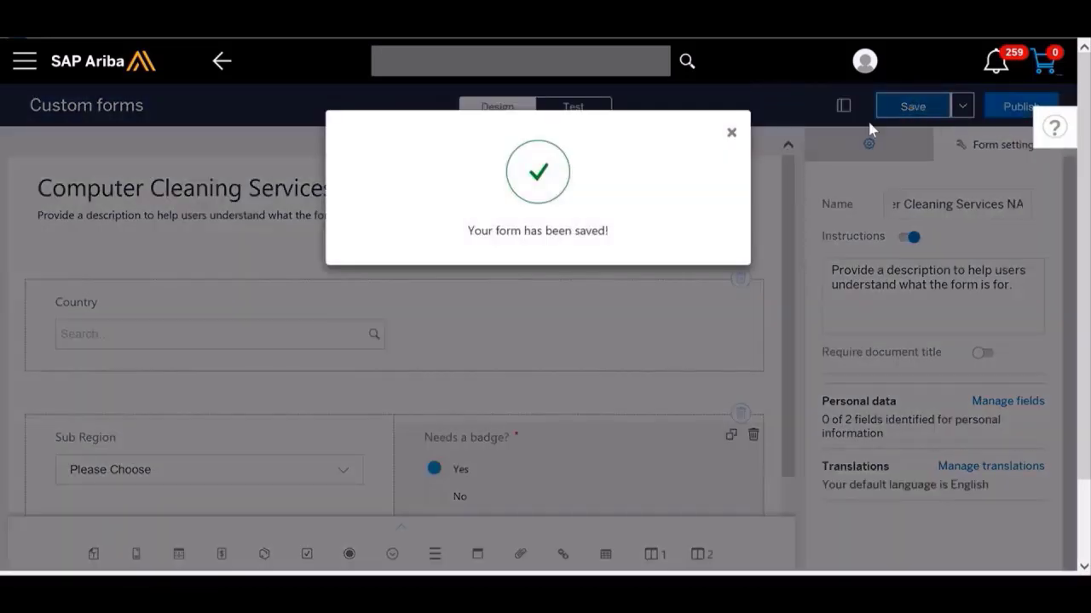
{"action": "left_click", "coordinate": [733, 135]}
Step: Test the form with Canada as Country and East as Sub Region, trying both badge choices and leaving Yes selected
{"action": "left_click", "coordinate": [596, 109]}
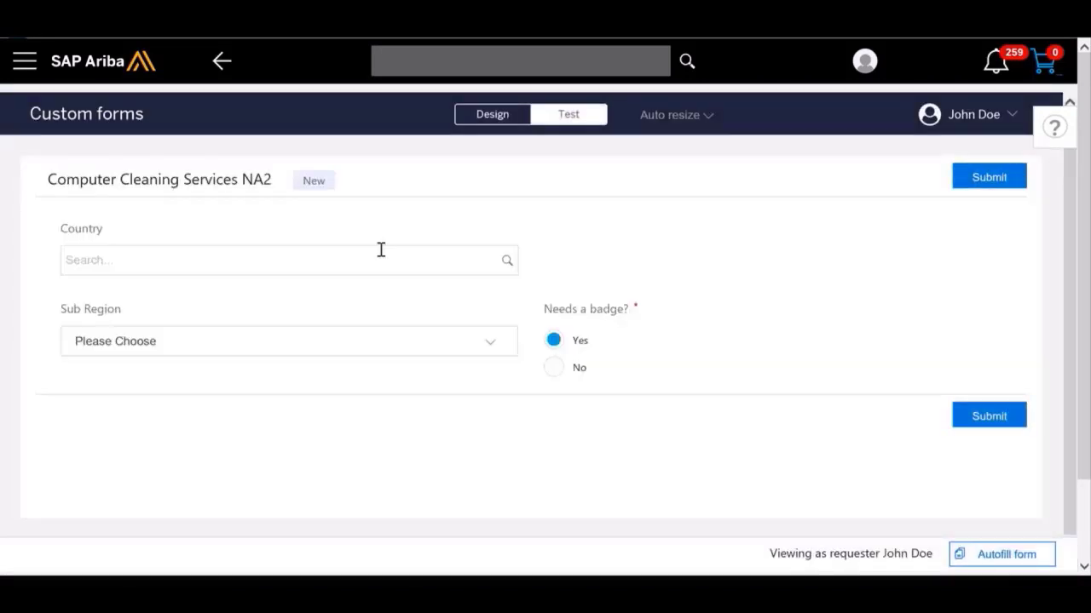
{"action": "left_click", "coordinate": [381, 249]}
{"action": "type", "text": "cana"}
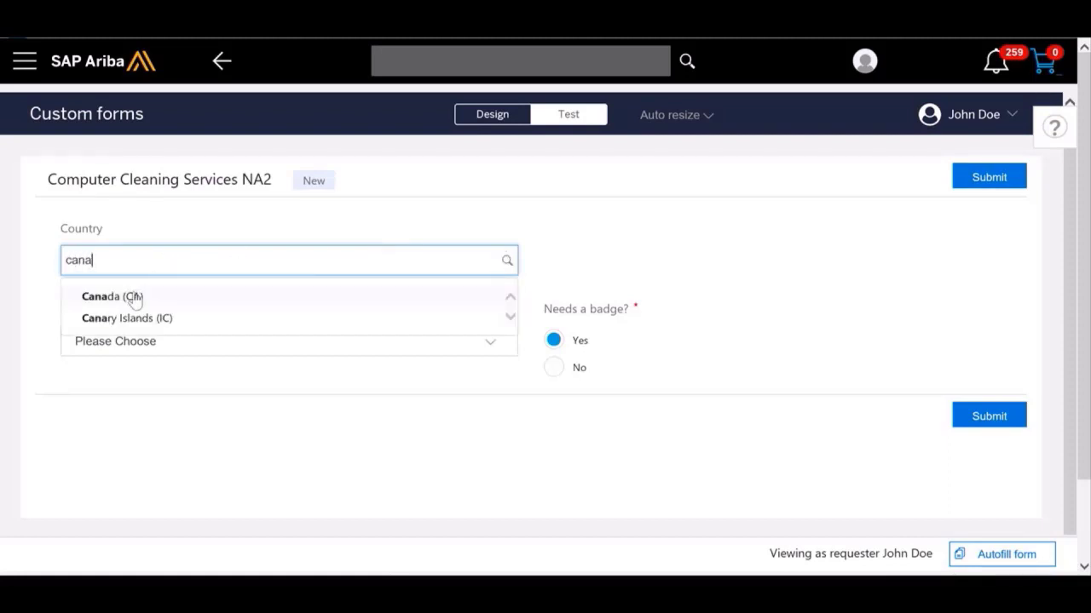
{"action": "left_click", "coordinate": [134, 302]}
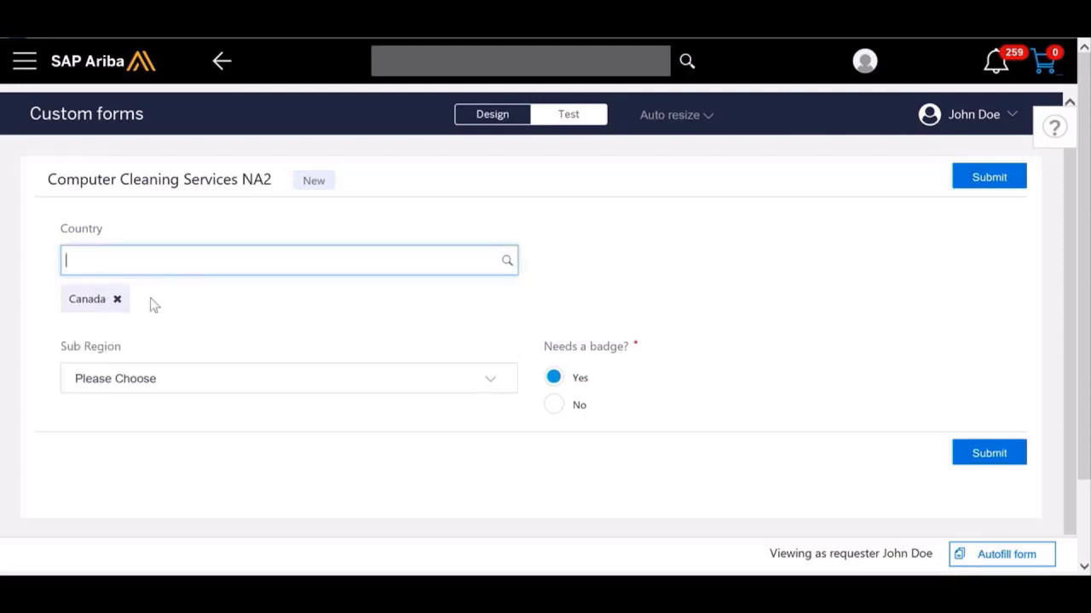
{"action": "left_click", "coordinate": [243, 382]}
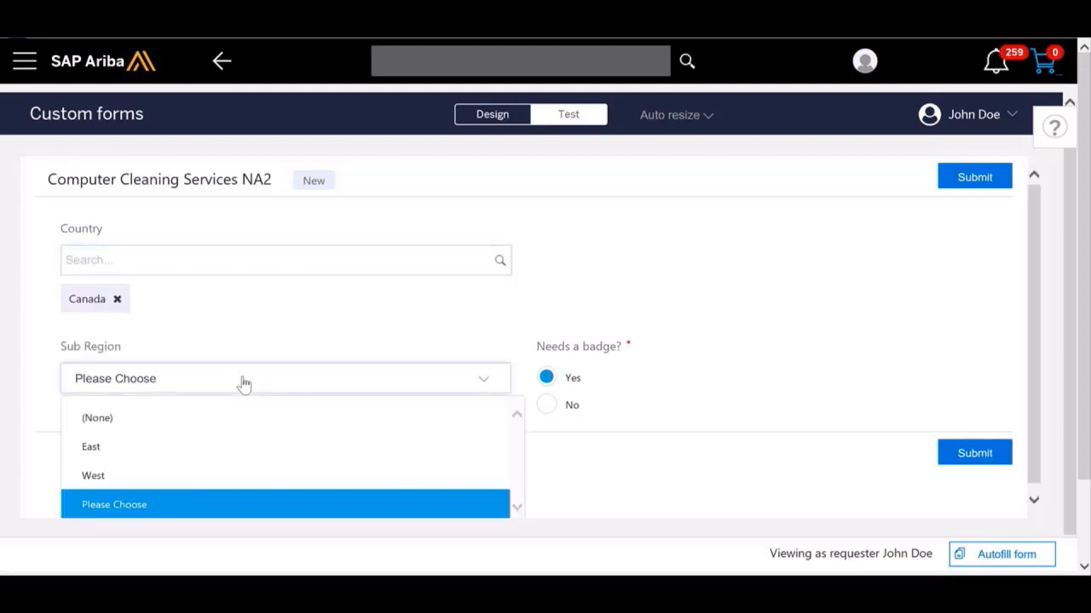
{"action": "left_click", "coordinate": [131, 449]}
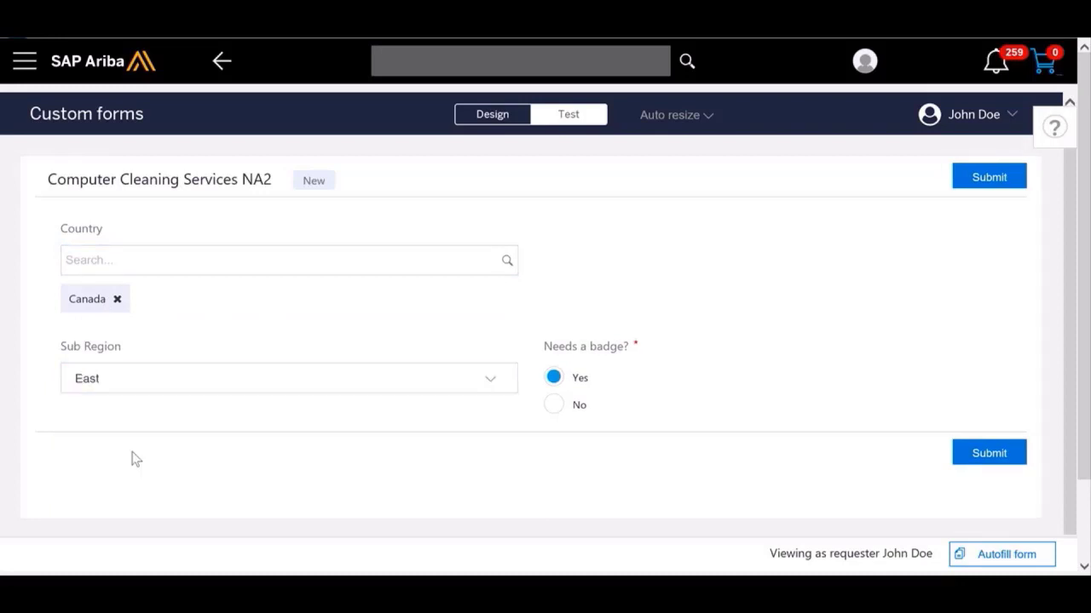
{"action": "left_click", "coordinate": [562, 408]}
{"action": "left_click", "coordinate": [559, 377]}
Step: Return to the form design and disable multiple selections for the Country field
{"action": "left_click", "coordinate": [494, 115]}
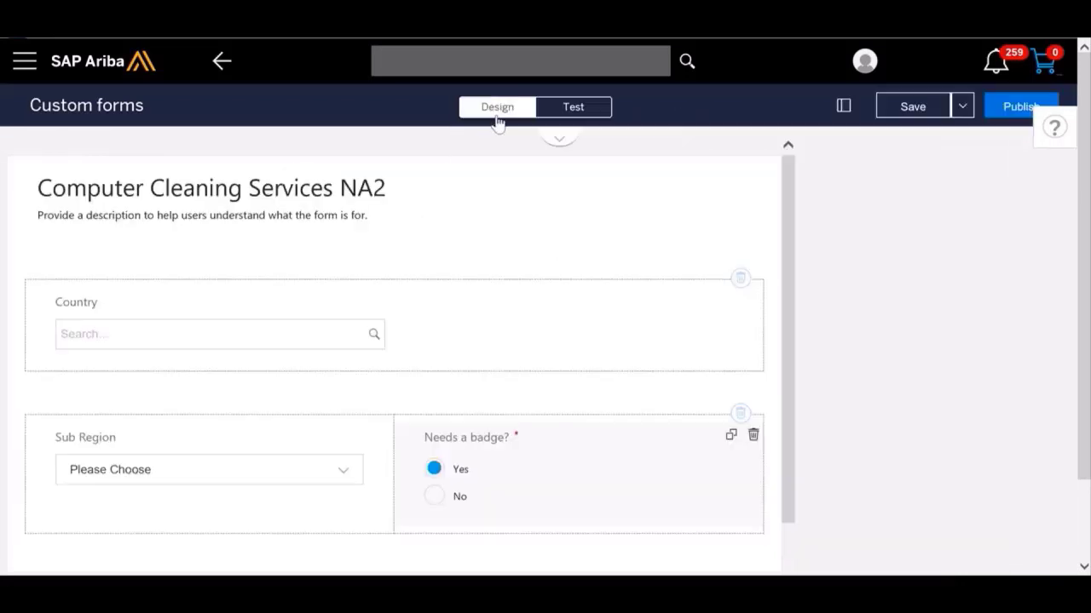
{"action": "left_click", "coordinate": [460, 324]}
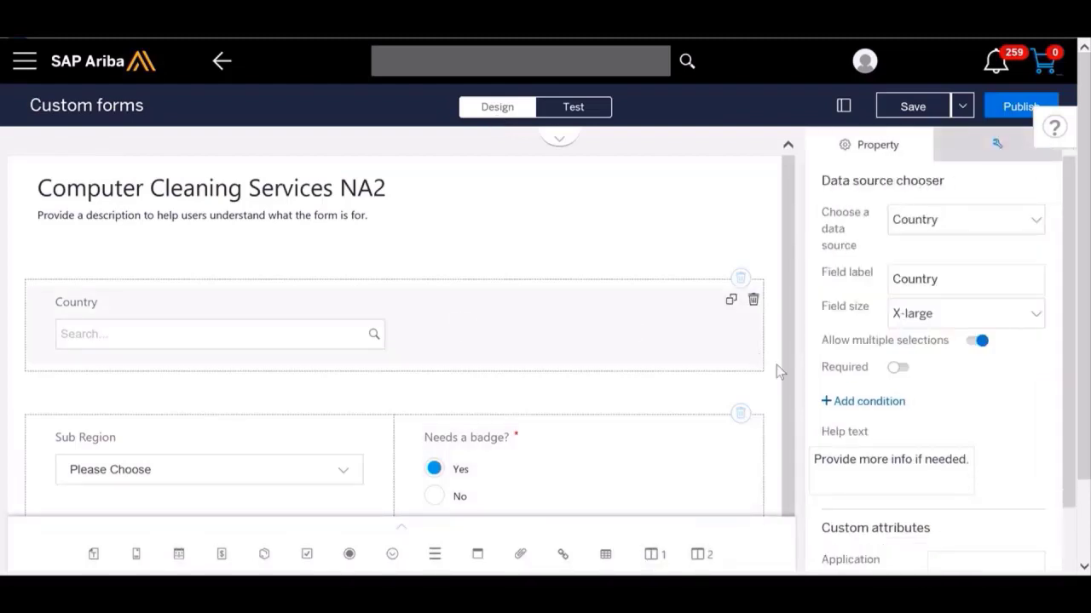
{"action": "left_click", "coordinate": [978, 343]}
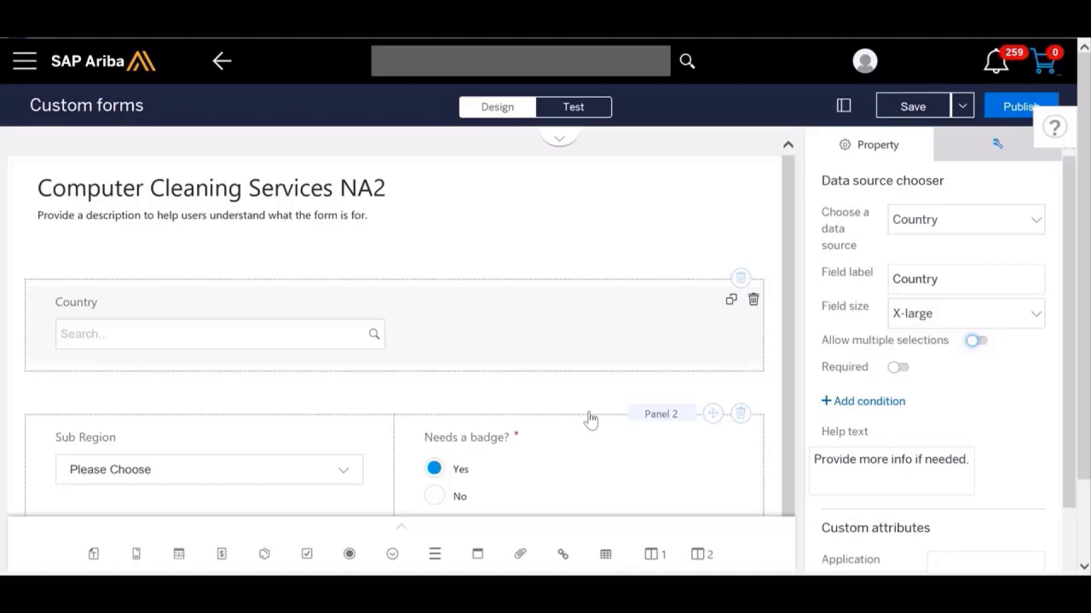
Step: Save the form and publish it
{"action": "left_click", "coordinate": [911, 102]}
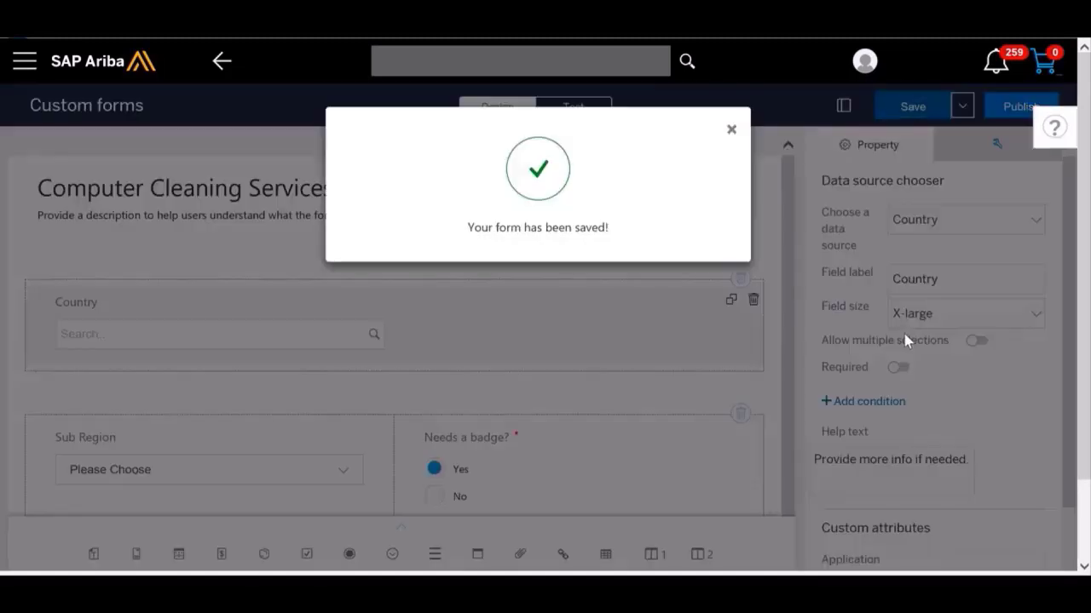
{"action": "left_click", "coordinate": [731, 130]}
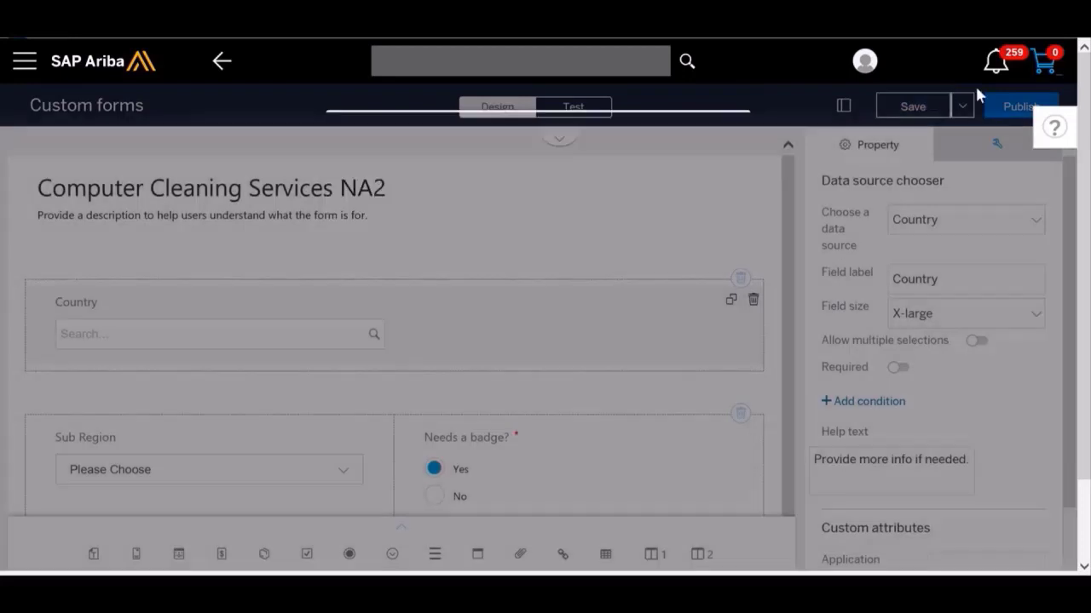
{"action": "left_click", "coordinate": [1008, 110]}
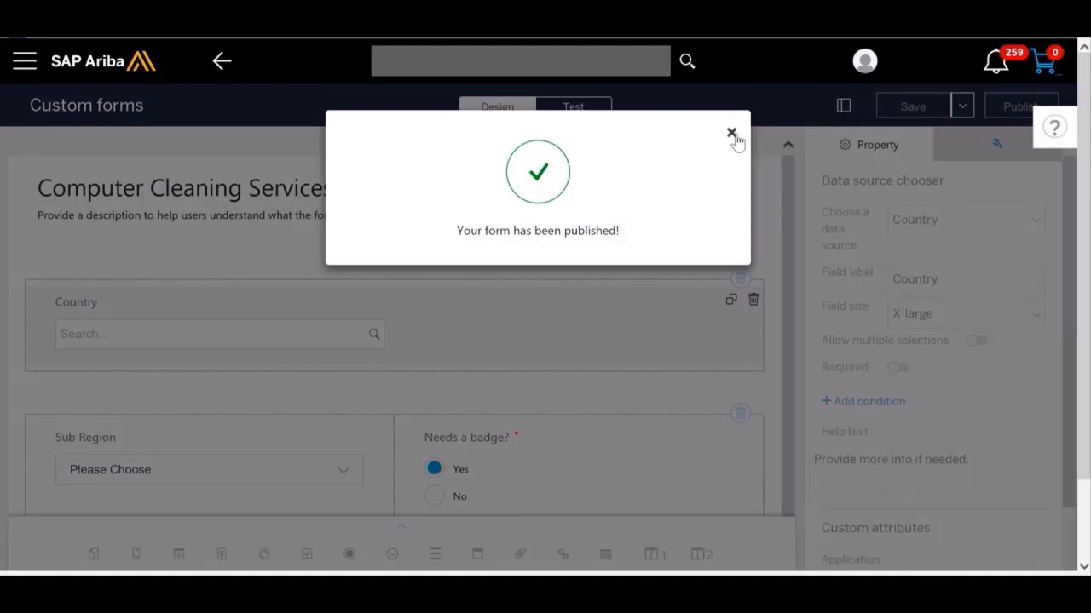
{"action": "left_click", "coordinate": [731, 133]}
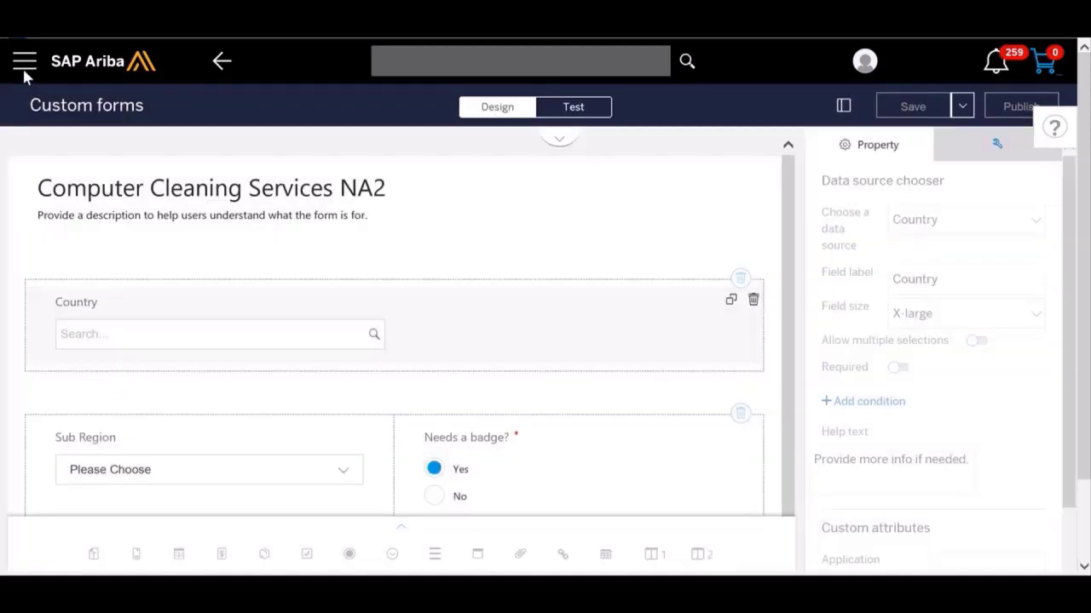
Step: From the Admin area, open landing page management using the UI and go to the IT Hardware & Services page
{"action": "left_click", "coordinate": [25, 65]}
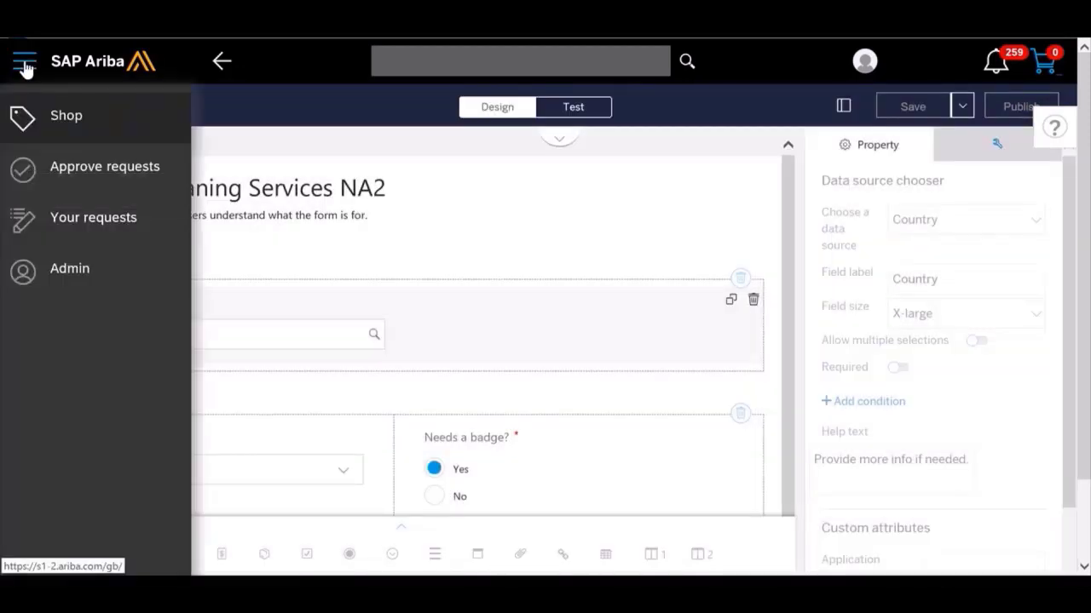
{"action": "left_click", "coordinate": [68, 270]}
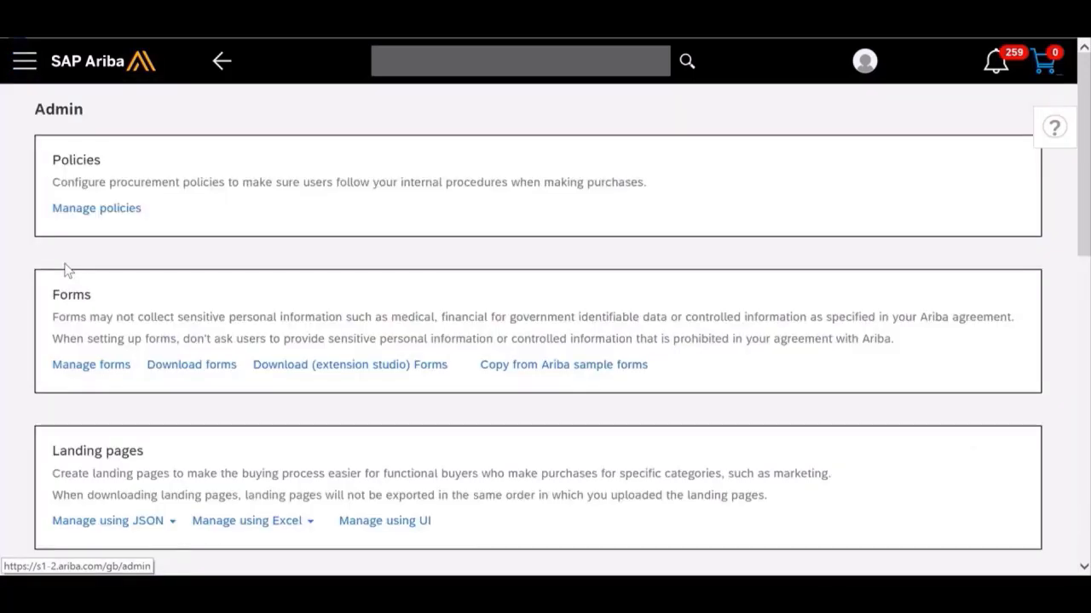
{"action": "scroll", "coordinate": [69, 270], "scroll_direction": "down", "scroll_amount": 2}
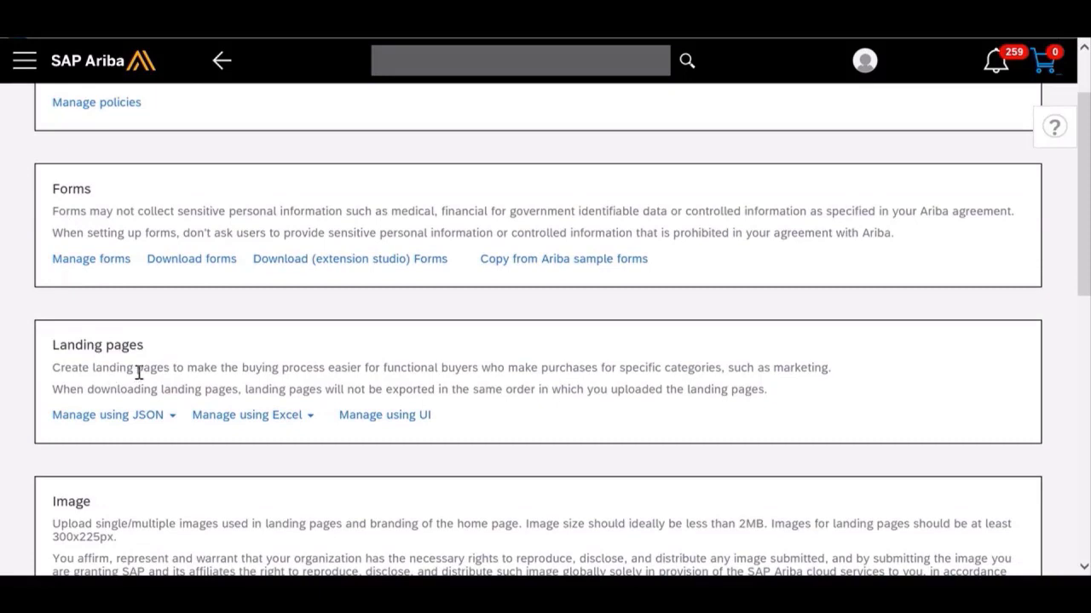
{"action": "left_click", "coordinate": [414, 418]}
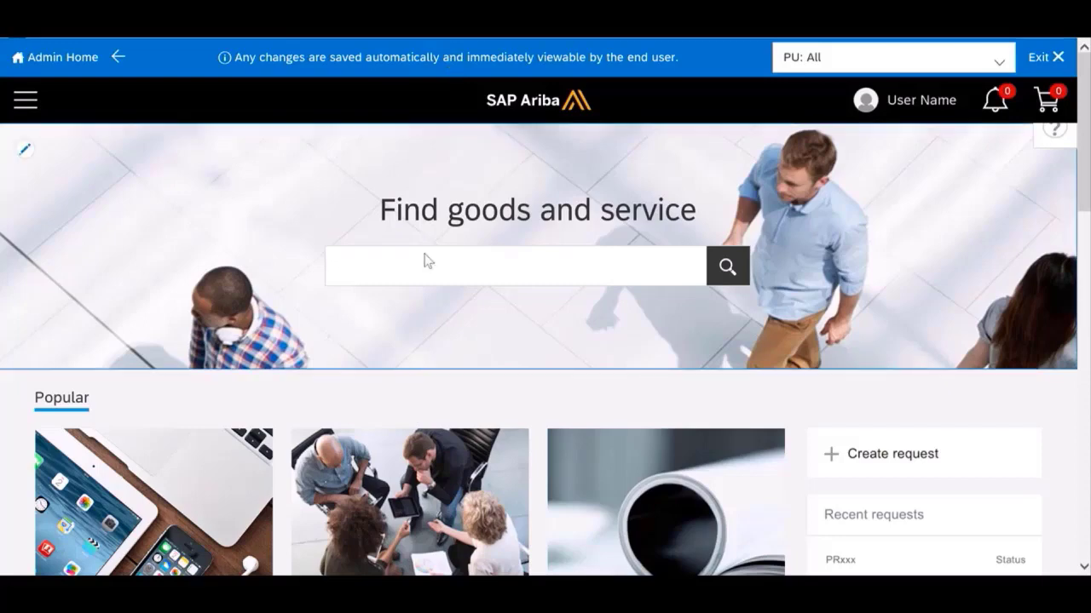
{"action": "scroll", "coordinate": [426, 261], "scroll_direction": "down", "scroll_amount": 3}
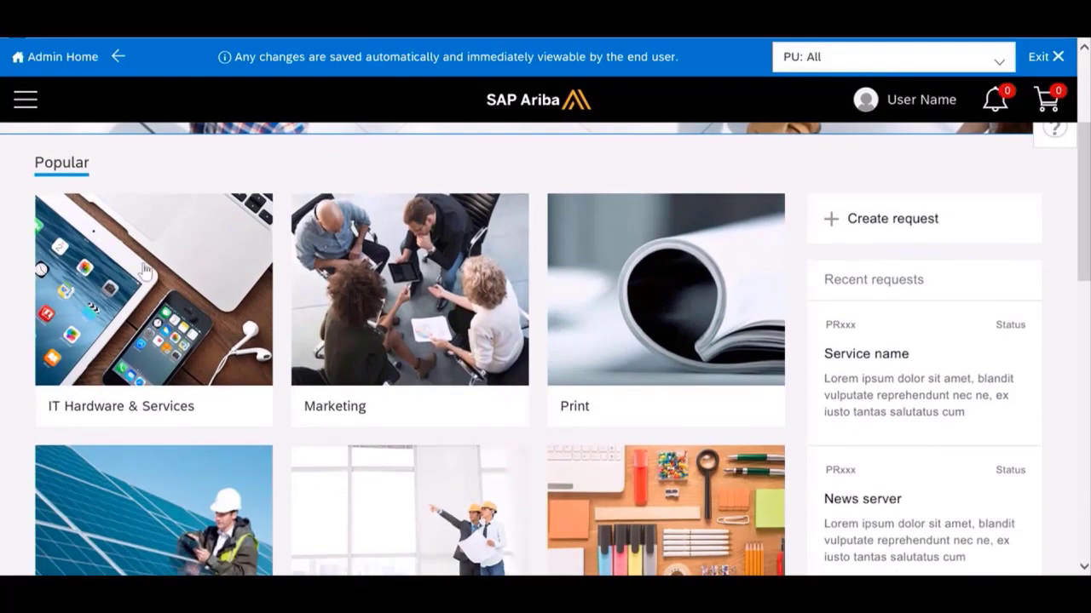
{"action": "left_click", "coordinate": [155, 313]}
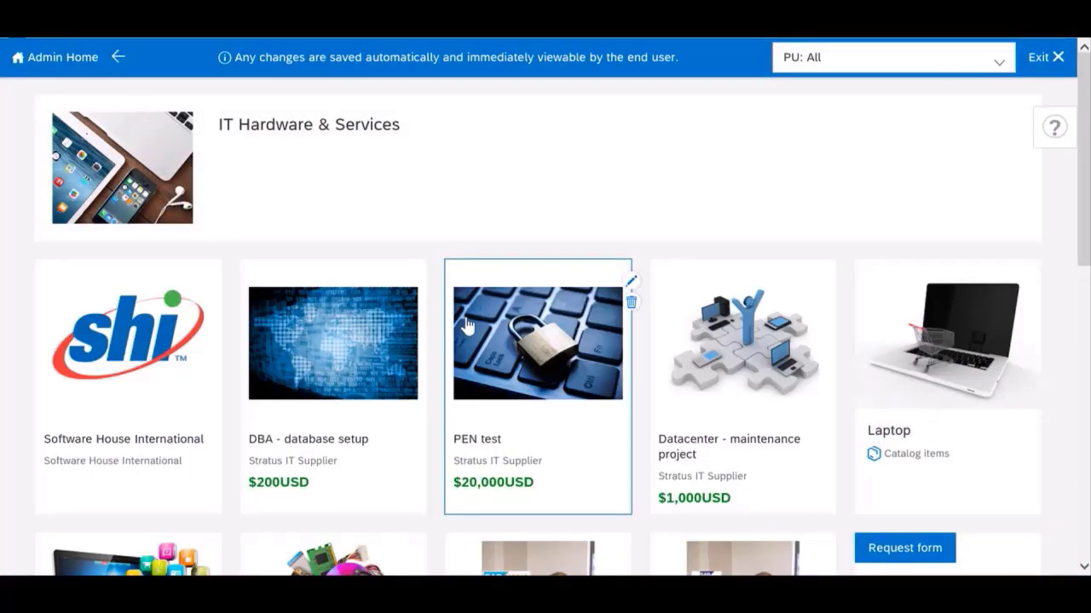
Step: Add a new tile after the existing IT Hardware & Services tiles and choose Requisition Form as its type
{"action": "scroll", "coordinate": [466, 324], "scroll_direction": "down", "scroll_amount": 5}
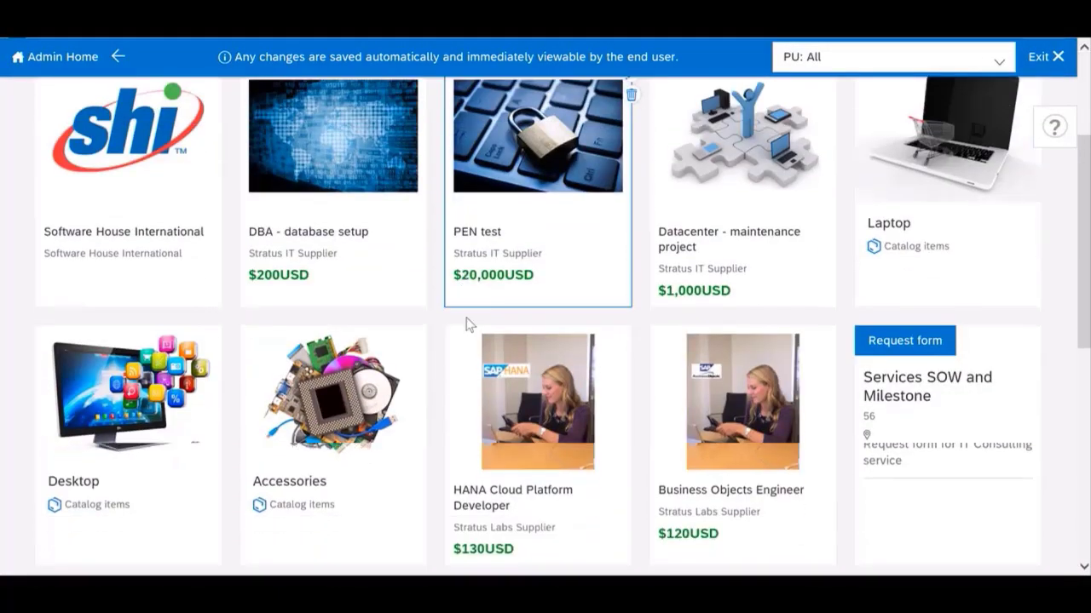
{"action": "scroll", "coordinate": [466, 324], "scroll_direction": "down", "scroll_amount": 4}
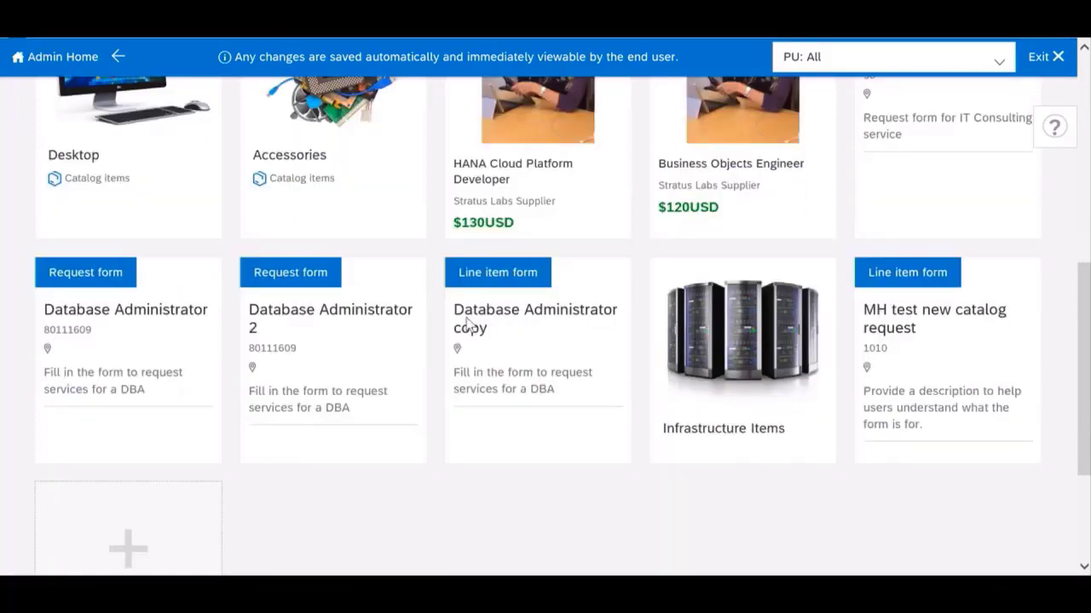
{"action": "mouse_move", "coordinate": [134, 352]}
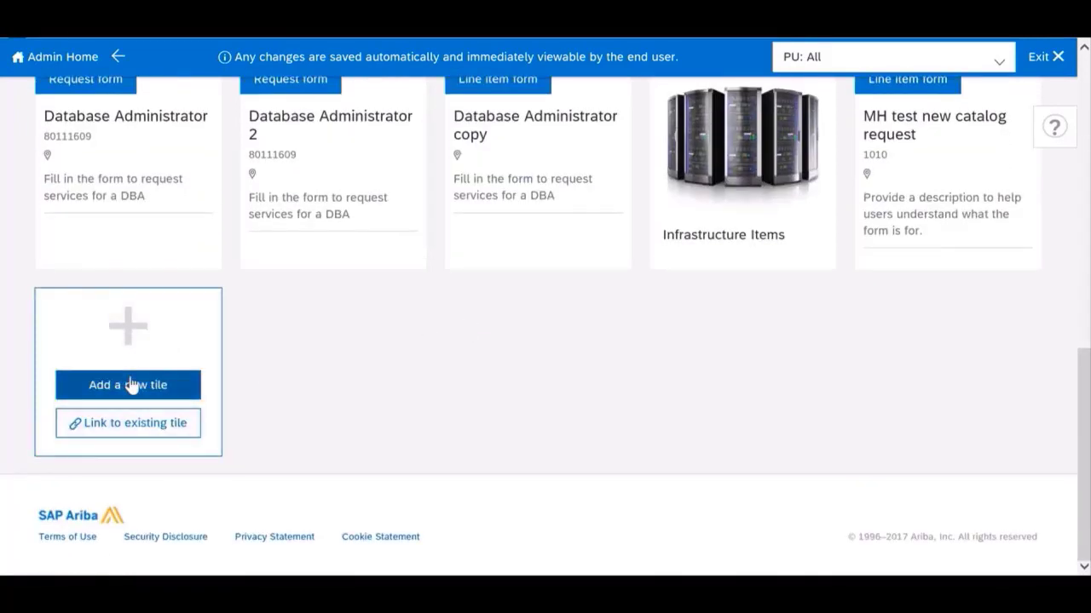
{"action": "left_click", "coordinate": [131, 384]}
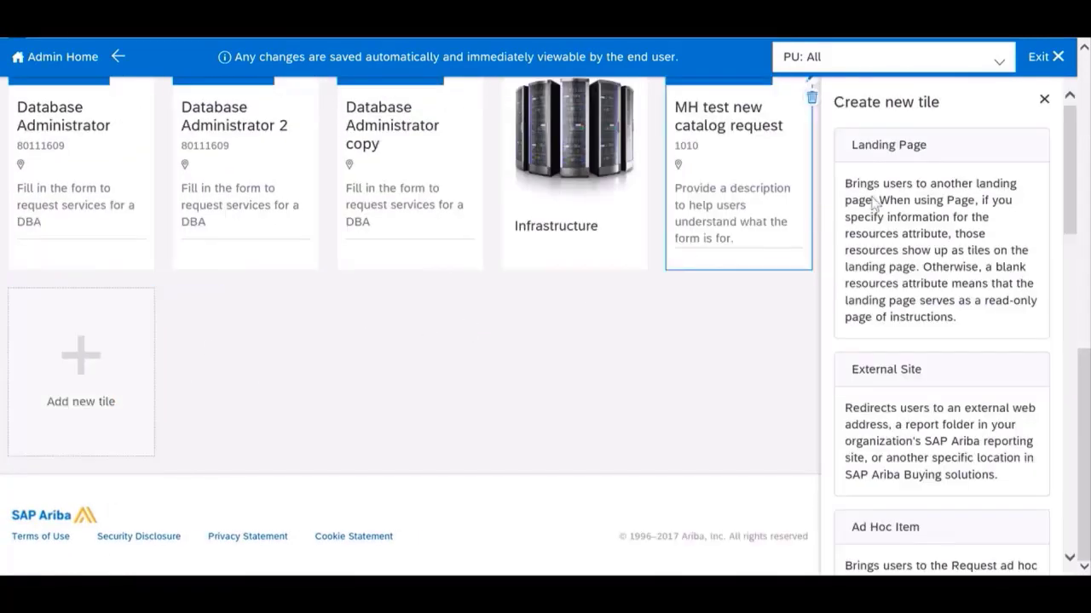
{"action": "scroll", "coordinate": [919, 287], "scroll_direction": "down", "scroll_amount": 1}
{"action": "scroll", "coordinate": [916, 290], "scroll_direction": "down", "scroll_amount": 10}
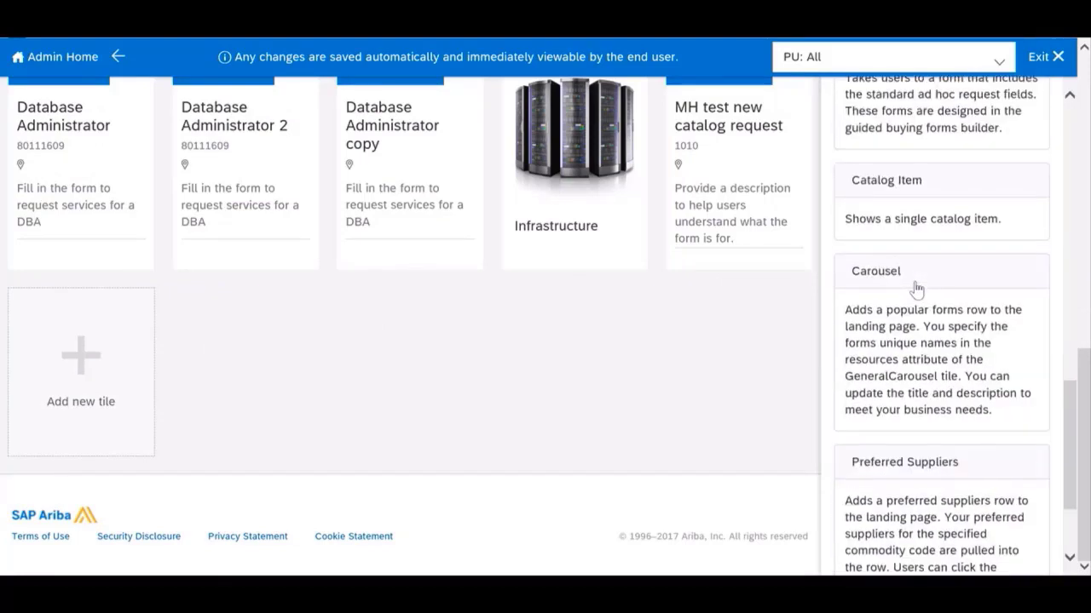
{"action": "scroll", "coordinate": [916, 289], "scroll_direction": "up", "scroll_amount": 3}
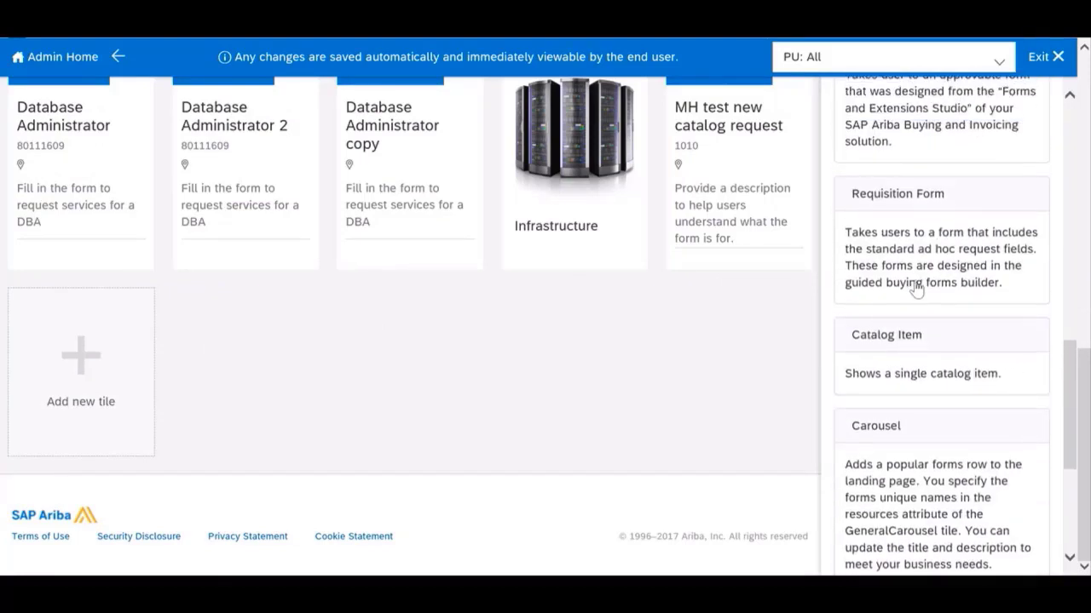
{"action": "left_click", "coordinate": [928, 233]}
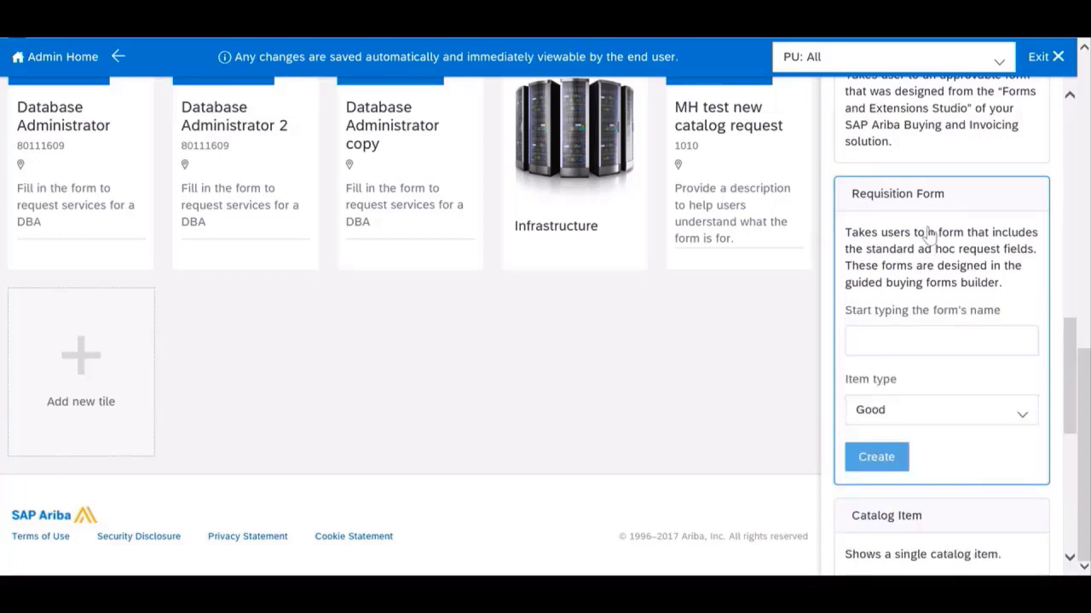
{"action": "left_click", "coordinate": [915, 337]}
{"action": "type", "text": "cl"}
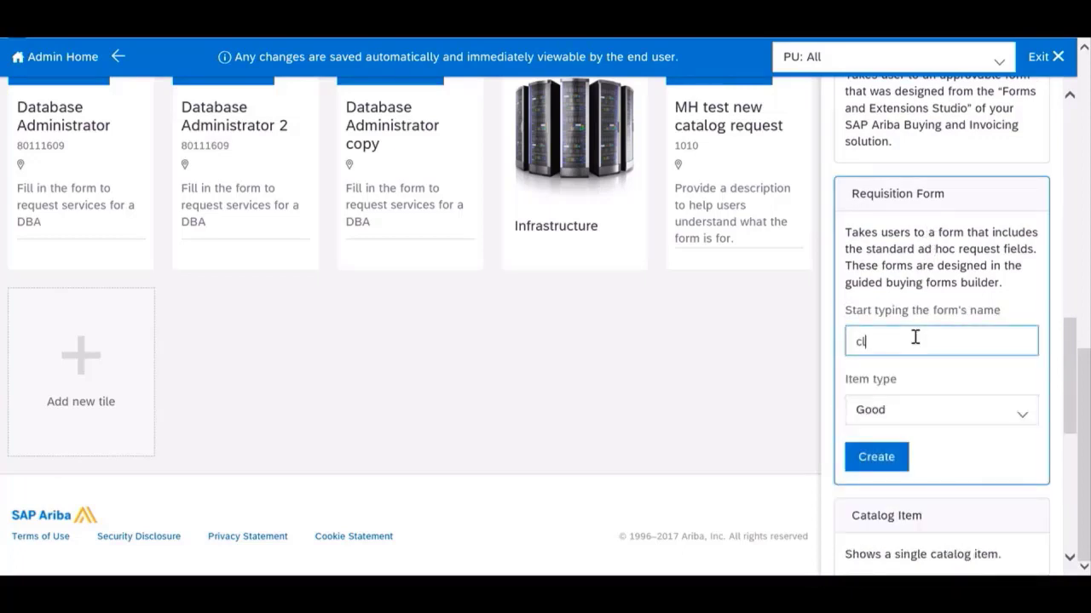
{"action": "type", "text": "ea"}
{"action": "key", "text": "BackSpace"}
{"action": "key", "text": "BackSpace"}
{"action": "key", "text": "BackSpace"}
{"action": "key", "text": "BackSpace"}
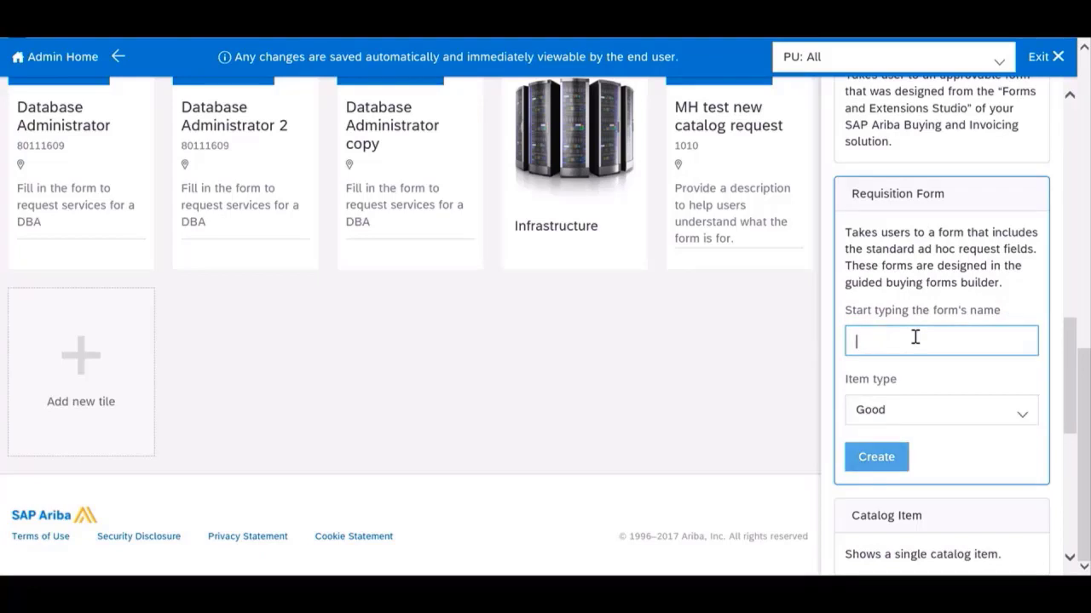
Step: Look up forms matching "c" and select Computer Cleaning Services as the form for the new tile
{"action": "type", "text": "c"}
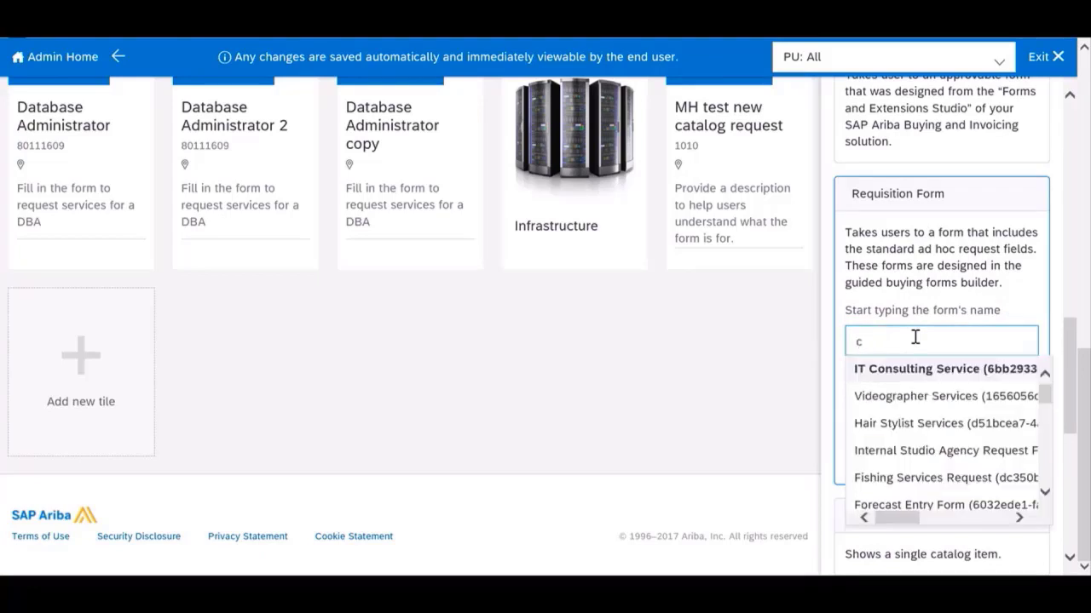
{"action": "scroll", "coordinate": [931, 432], "scroll_direction": "down", "scroll_amount": 4}
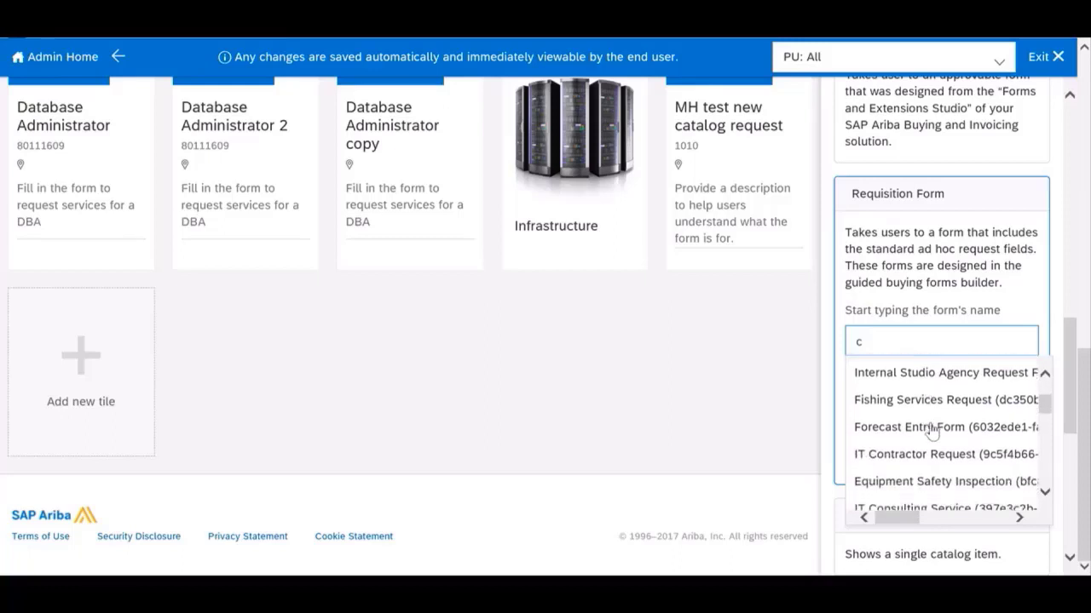
{"action": "scroll", "coordinate": [932, 432], "scroll_direction": "down", "scroll_amount": 3}
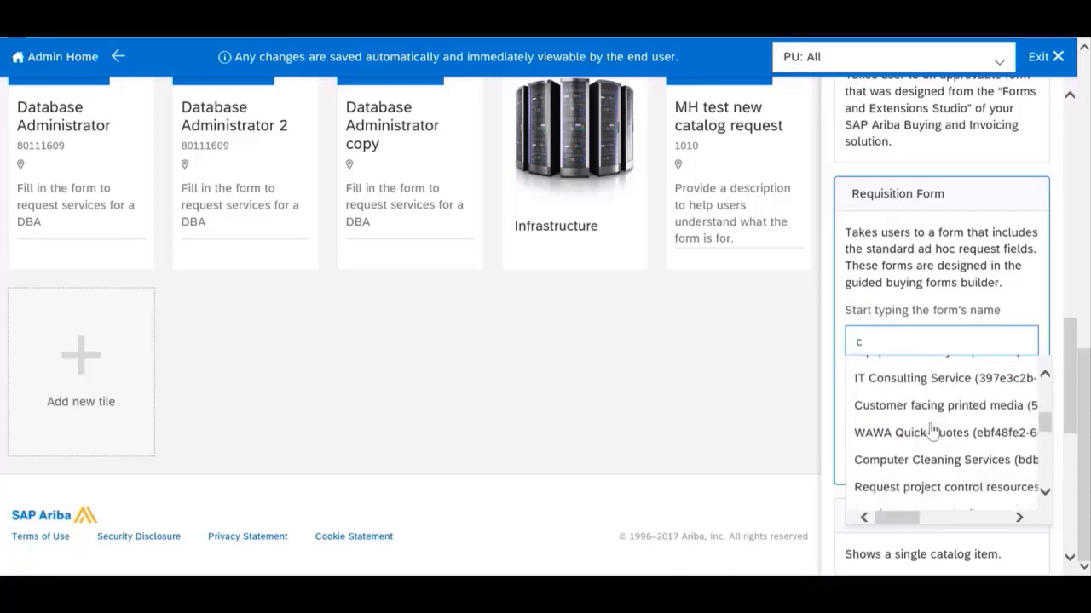
{"action": "scroll", "coordinate": [922, 460], "scroll_direction": "down", "scroll_amount": 5}
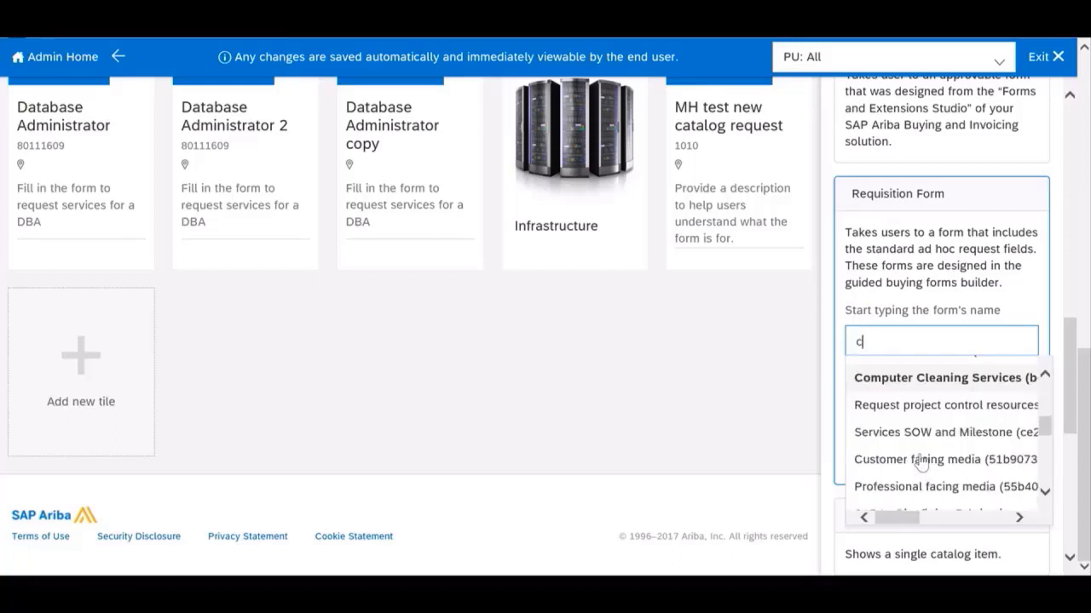
{"action": "scroll", "coordinate": [921, 461], "scroll_direction": "down", "scroll_amount": 6}
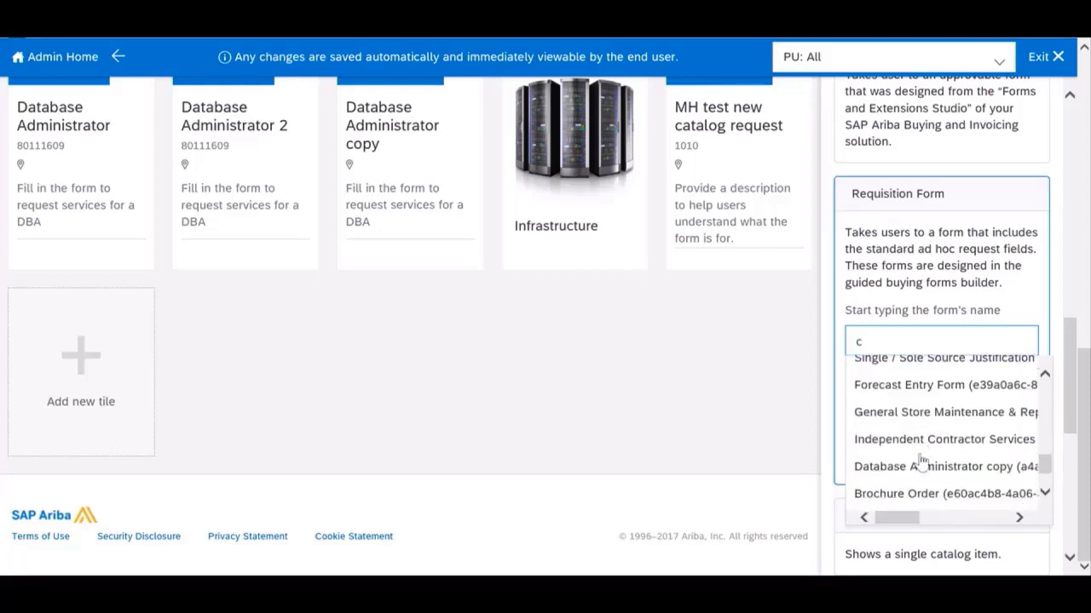
{"action": "scroll", "coordinate": [921, 461], "scroll_direction": "down", "scroll_amount": 4}
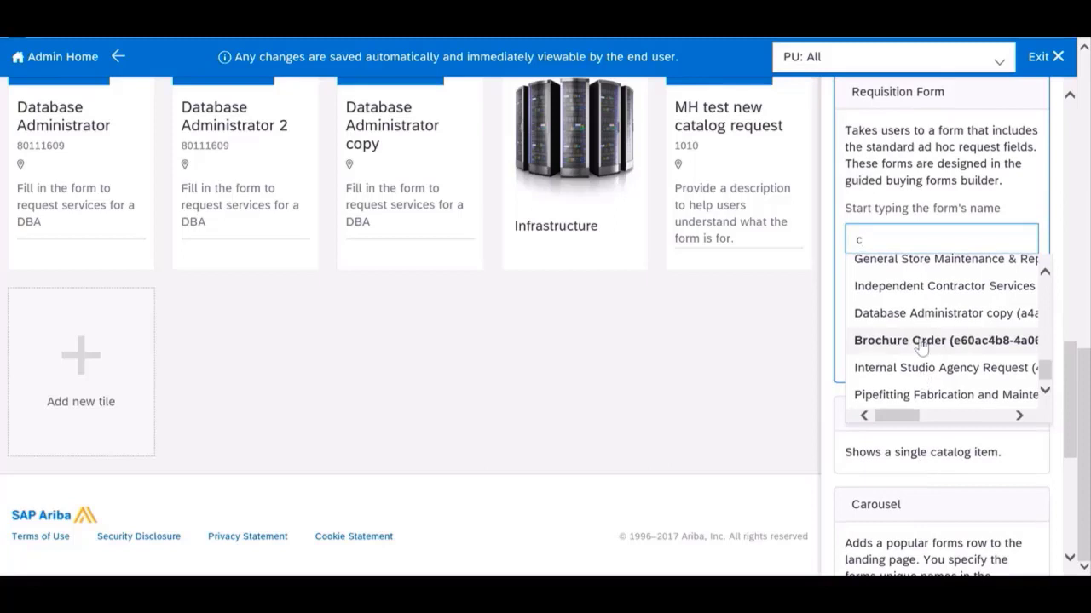
{"action": "scroll", "coordinate": [920, 342], "scroll_direction": "up", "scroll_amount": 2}
{"action": "scroll", "coordinate": [921, 345], "scroll_direction": "up", "scroll_amount": 4}
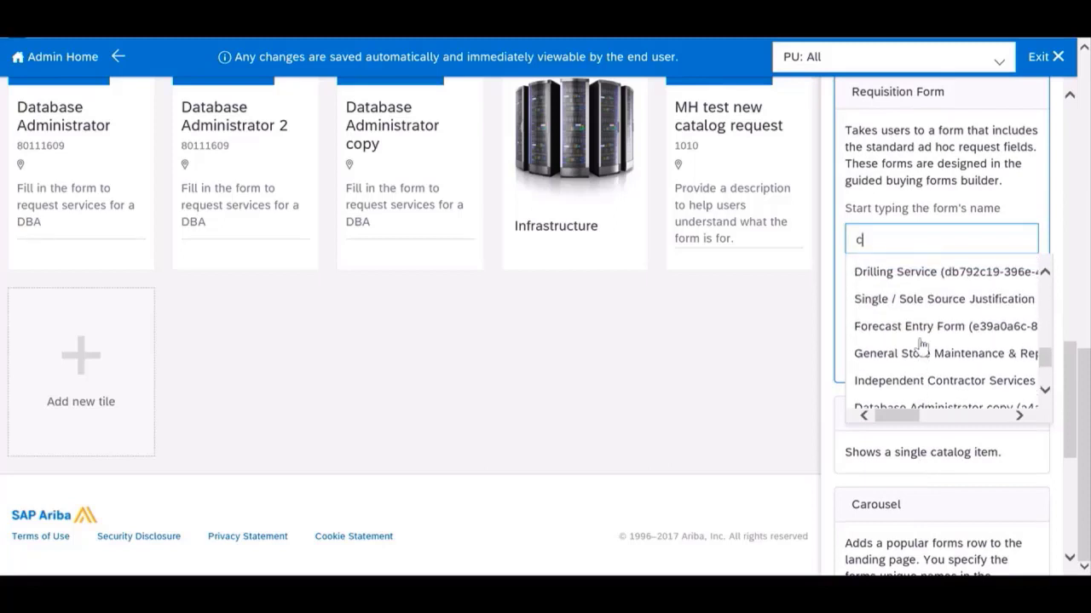
{"action": "scroll", "coordinate": [921, 350], "scroll_direction": "up", "scroll_amount": 4}
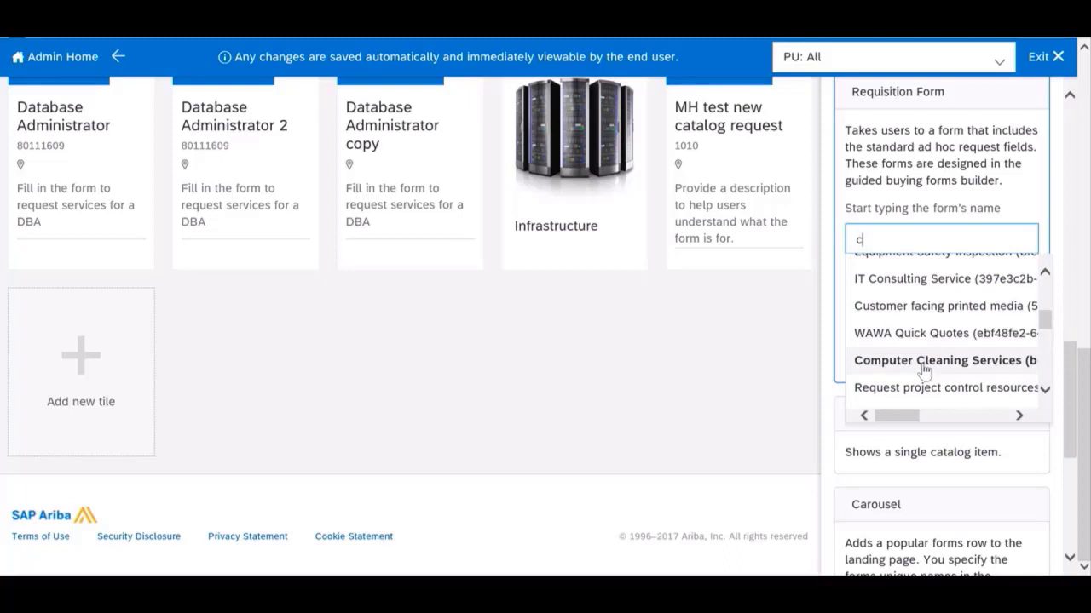
{"action": "left_click", "coordinate": [924, 367]}
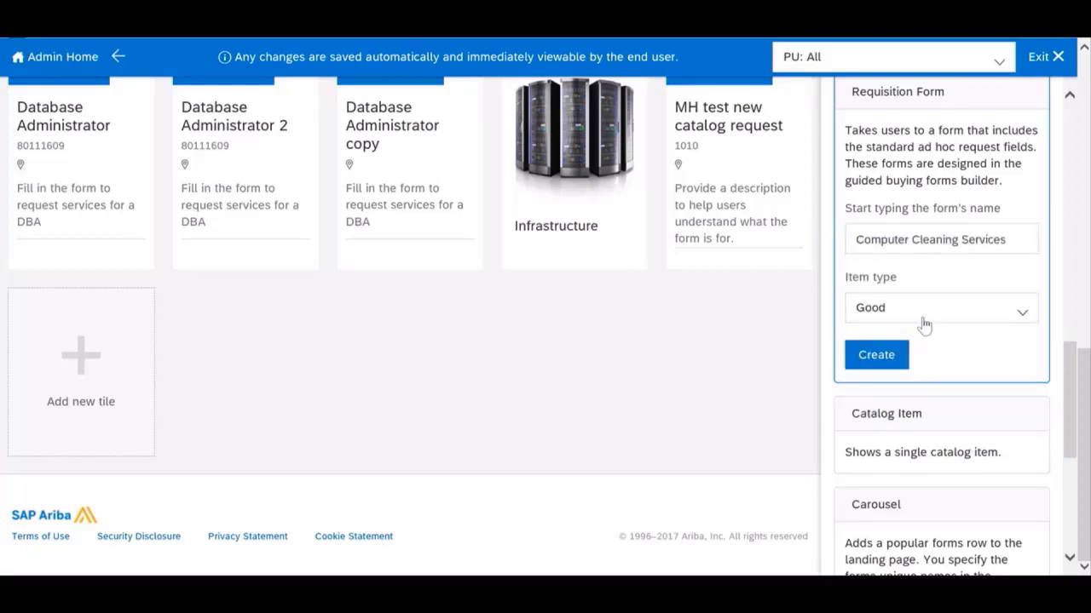
Step: Set the item type to Service and create the requisition form tile
{"action": "left_click", "coordinate": [924, 325]}
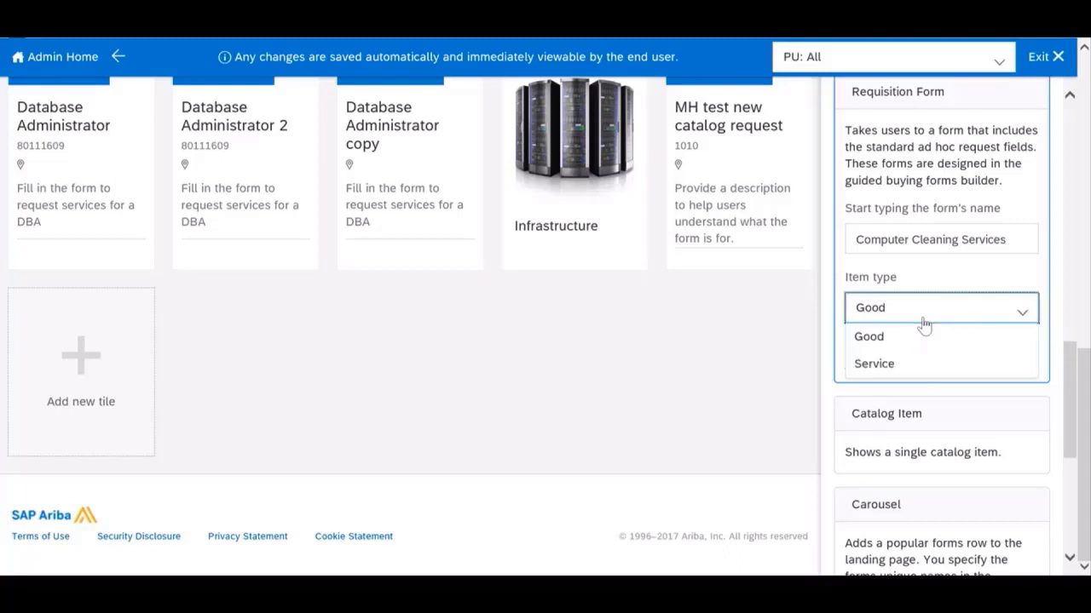
{"action": "left_click", "coordinate": [898, 374]}
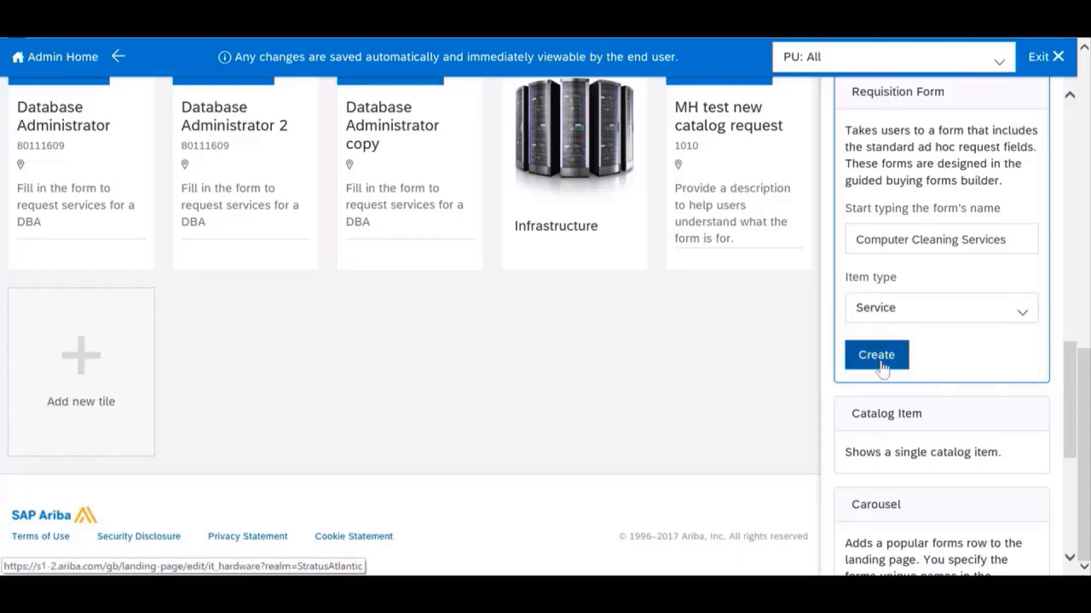
{"action": "left_click", "coordinate": [882, 365]}
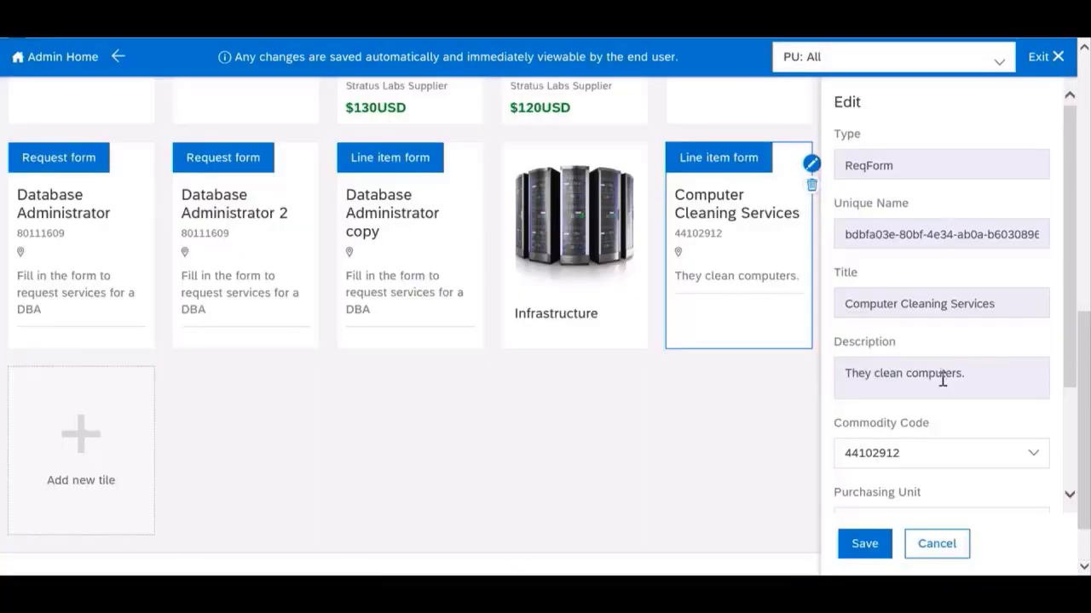
Step: Add the keyword "computer" to the Computer Cleaning Services tile and save its settings
{"action": "scroll", "coordinate": [942, 384], "scroll_direction": "down", "scroll_amount": 1}
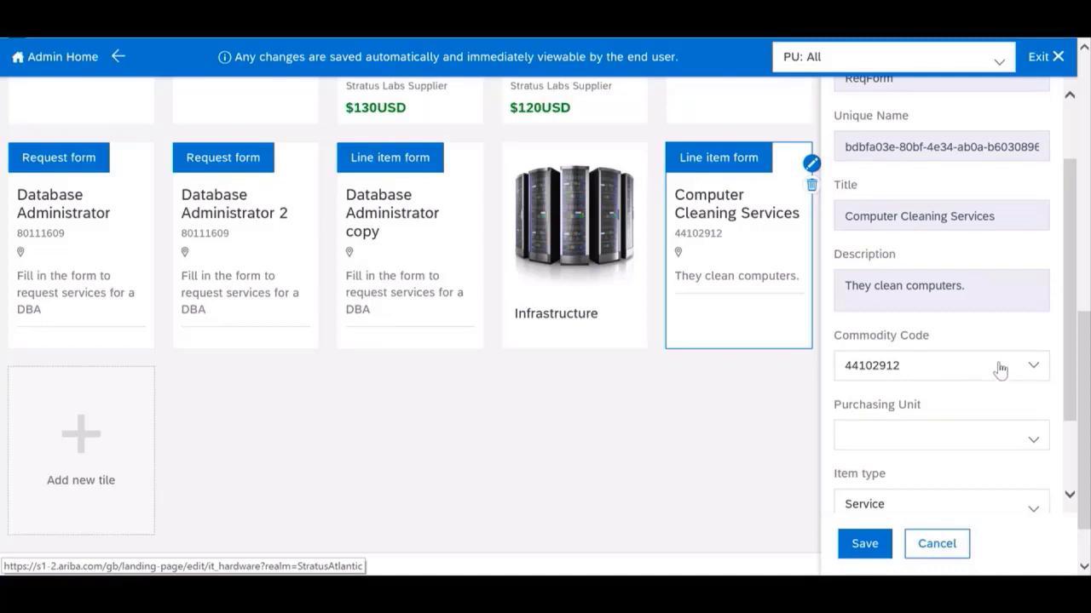
{"action": "scroll", "coordinate": [1000, 369], "scroll_direction": "down", "scroll_amount": 1}
{"action": "scroll", "coordinate": [1000, 368], "scroll_direction": "down", "scroll_amount": 1}
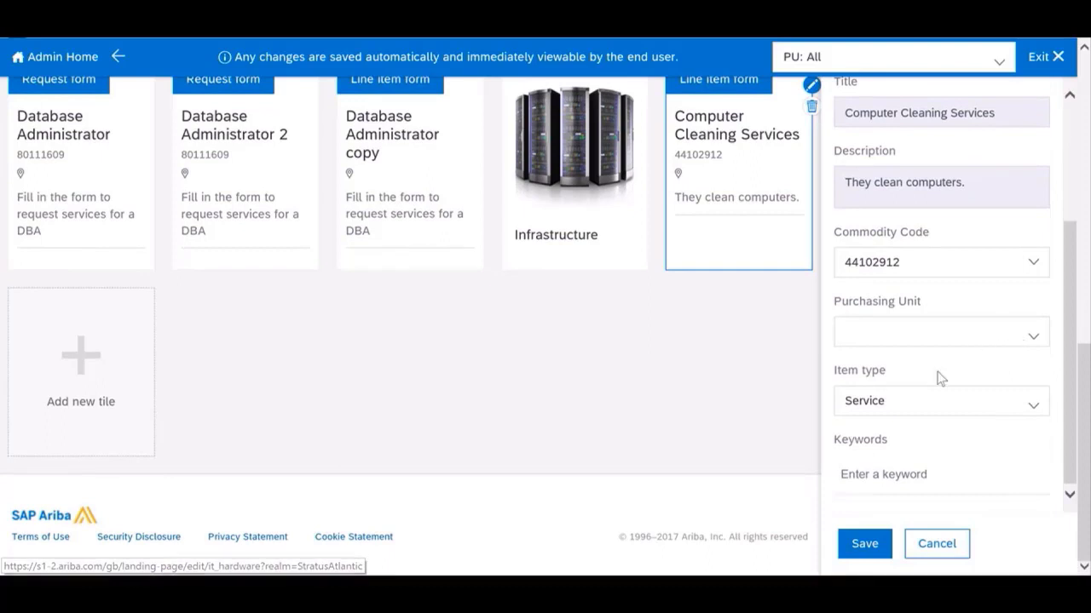
{"action": "scroll", "coordinate": [939, 425], "scroll_direction": "up", "scroll_amount": 2}
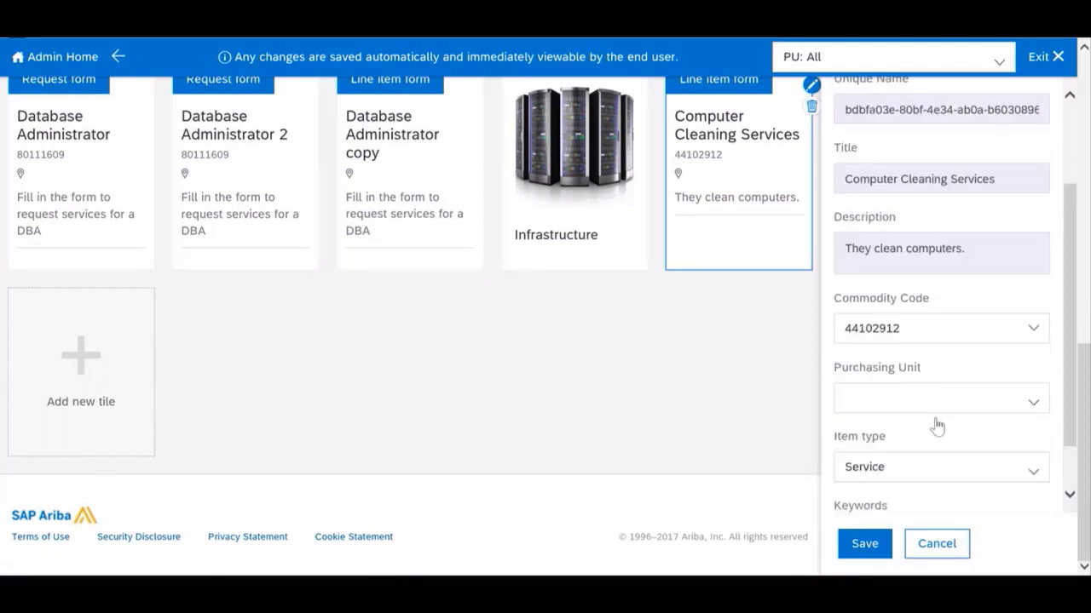
{"action": "scroll", "coordinate": [939, 425], "scroll_direction": "down", "scroll_amount": 2}
{"action": "left_click", "coordinate": [896, 475]}
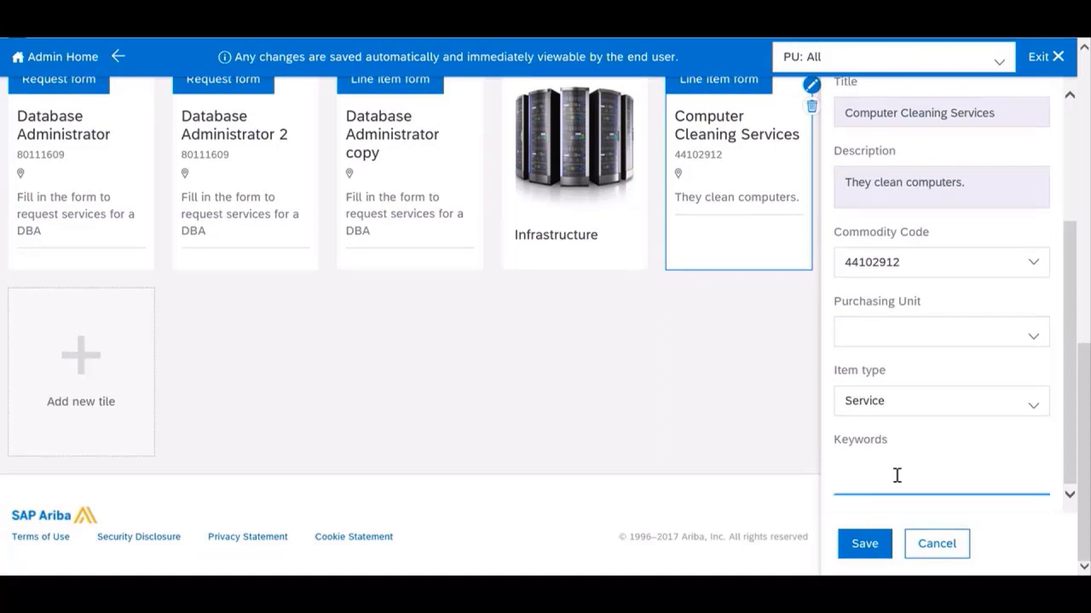
{"action": "type", "text": "computer"}
{"action": "left_click", "coordinate": [955, 294]}
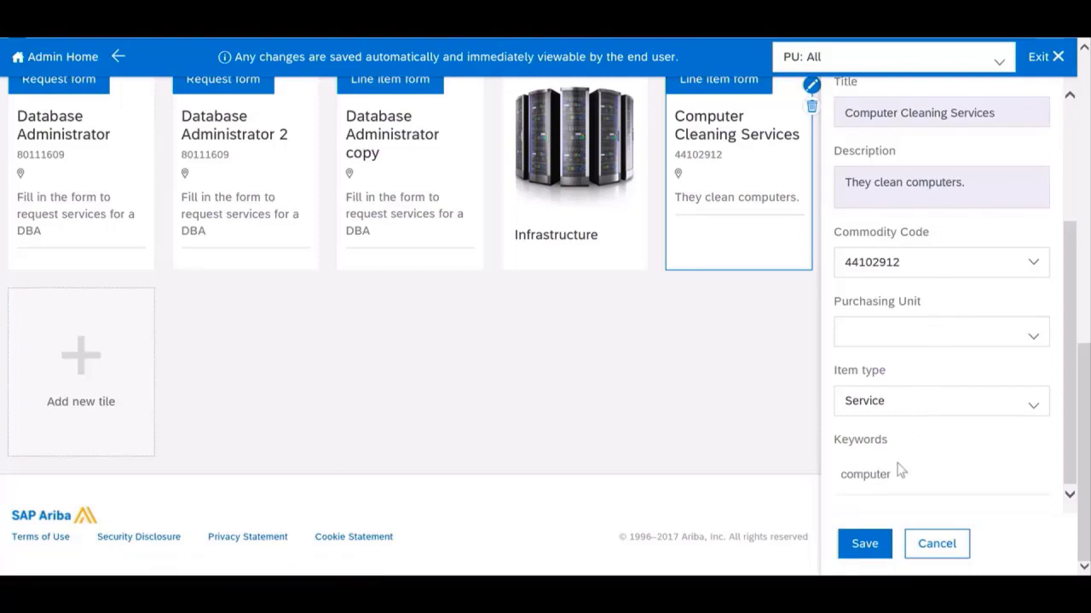
{"action": "left_click", "coordinate": [862, 546]}
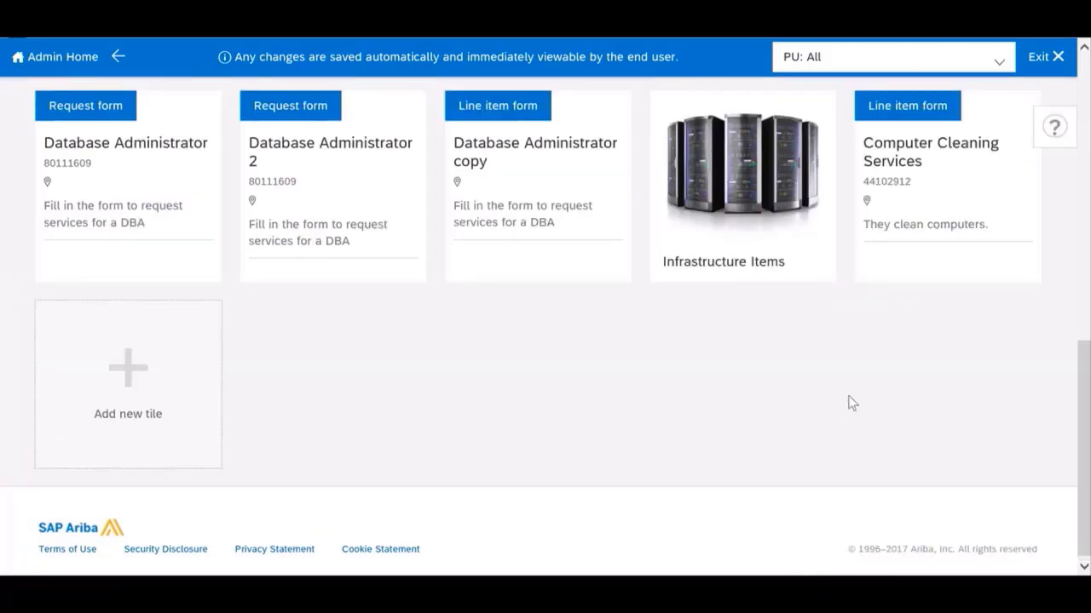
Step: Check the saved tile, exit landing page editing and return to the guided buying home page
{"action": "scroll", "coordinate": [848, 403], "scroll_direction": "up", "scroll_amount": 1}
{"action": "mouse_move", "coordinate": [941, 284]}
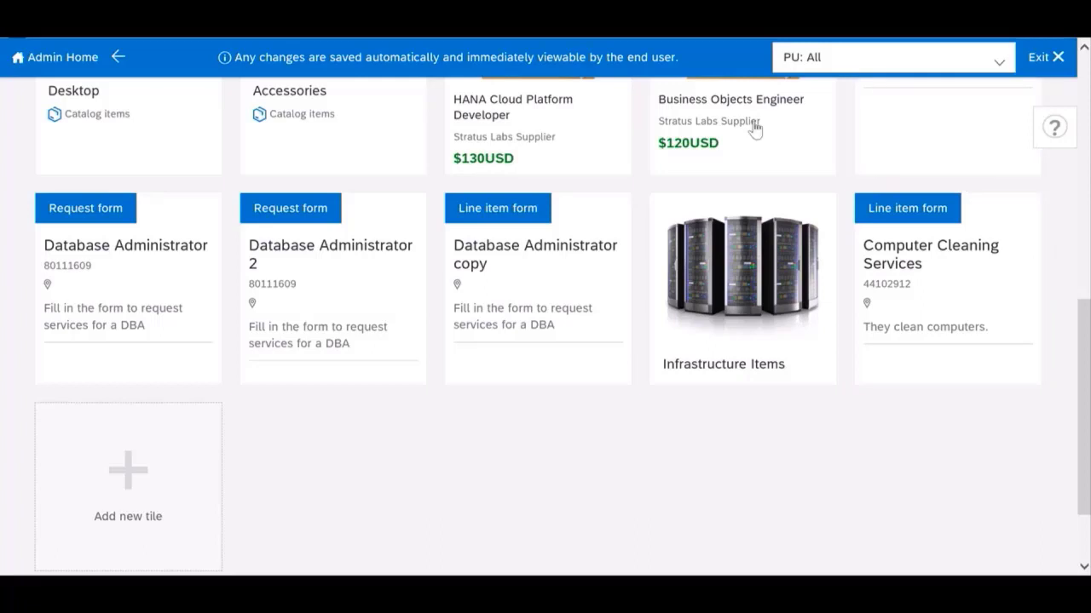
{"action": "left_click", "coordinate": [1053, 60]}
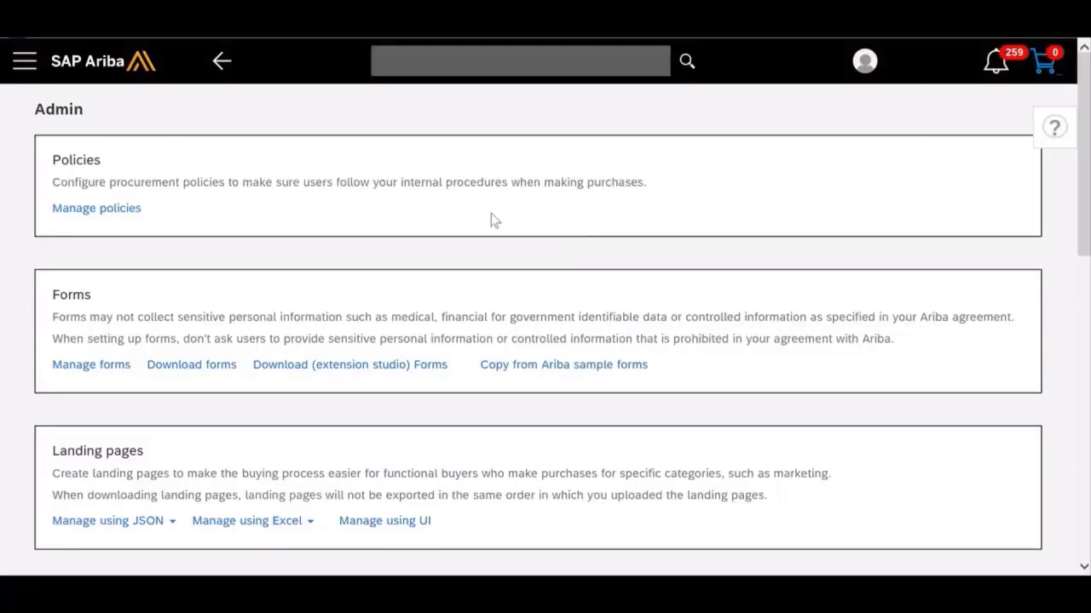
{"action": "left_click", "coordinate": [119, 74]}
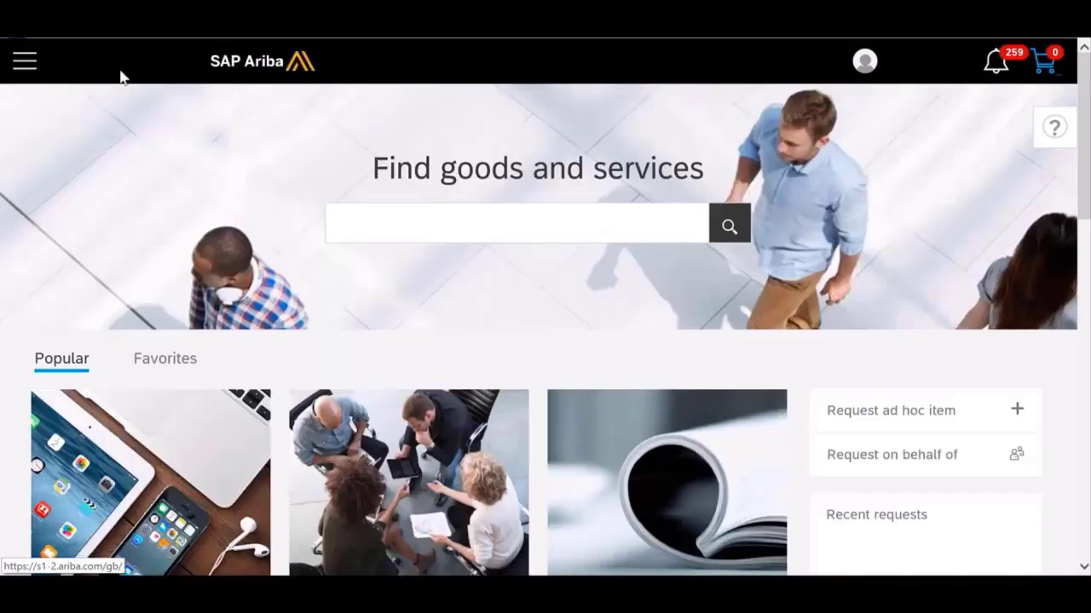
Step: Go to the IT Hardware & Services page and open the Computer Cleaning Services line item form
{"action": "scroll", "coordinate": [158, 250], "scroll_direction": "down", "scroll_amount": 3}
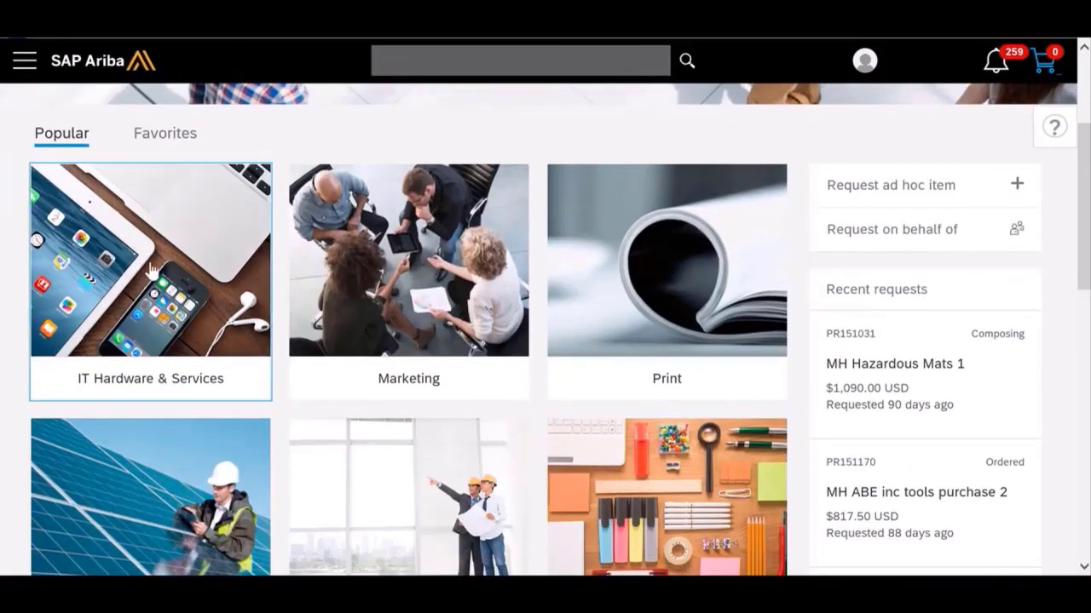
{"action": "left_click", "coordinate": [150, 269]}
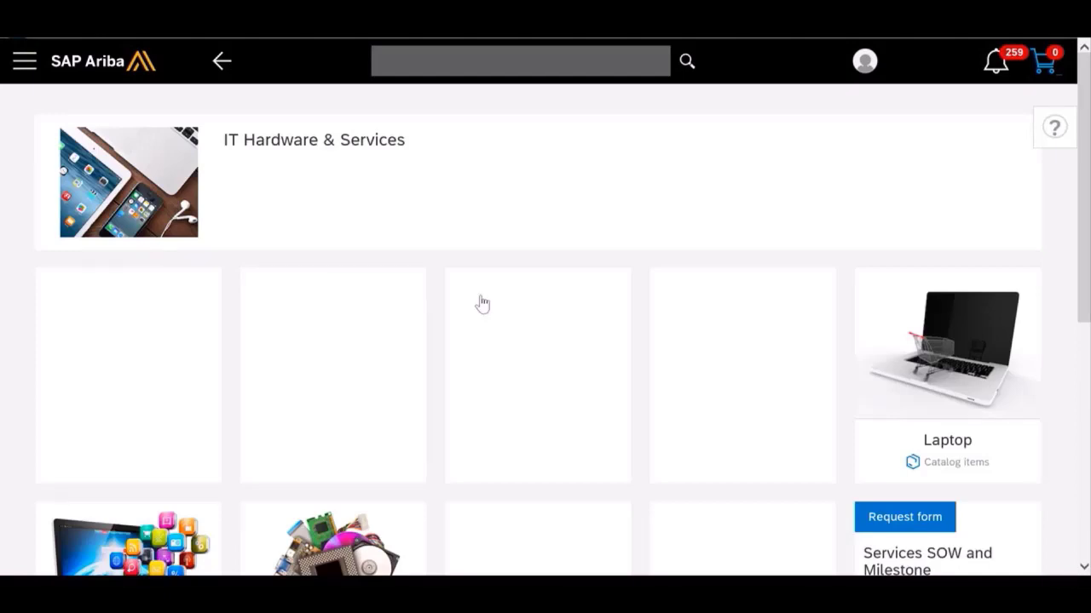
{"action": "scroll", "coordinate": [205, 369], "scroll_direction": "down", "scroll_amount": 5}
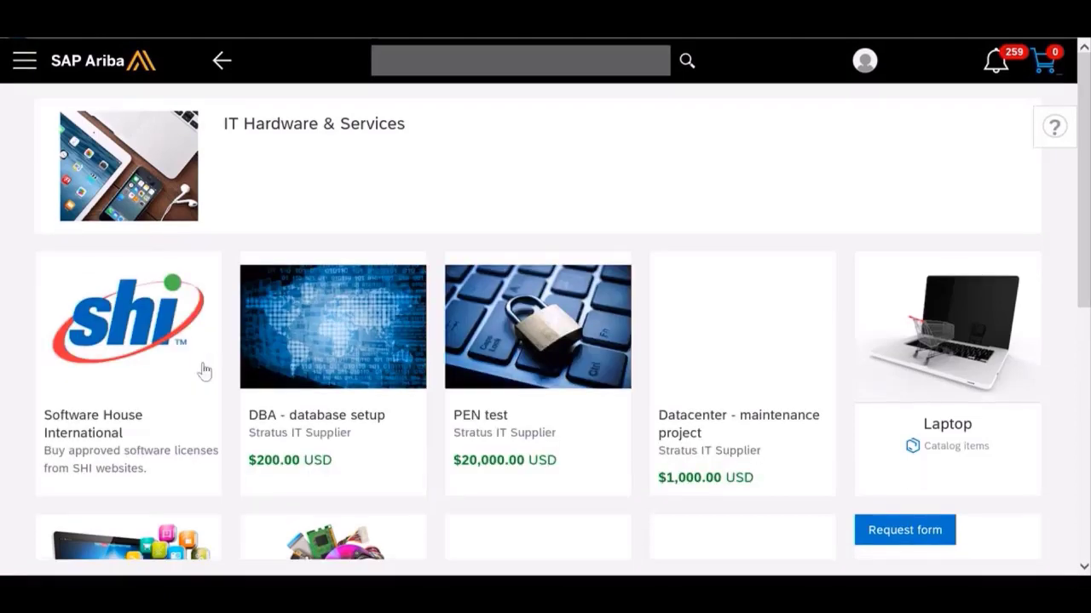
{"action": "scroll", "coordinate": [204, 369], "scroll_direction": "down", "scroll_amount": 1}
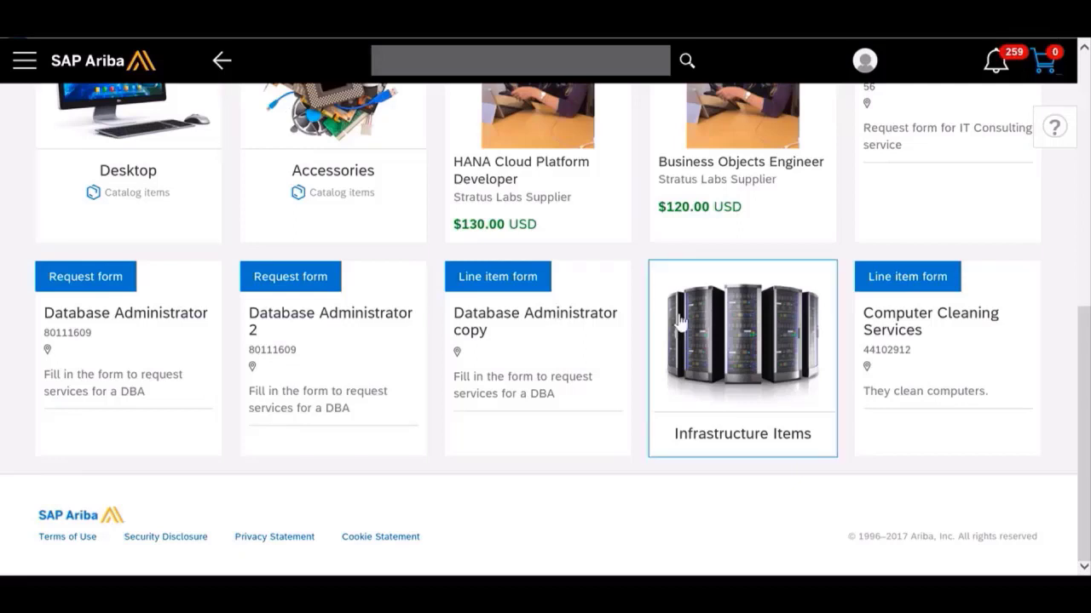
{"action": "left_click", "coordinate": [959, 342]}
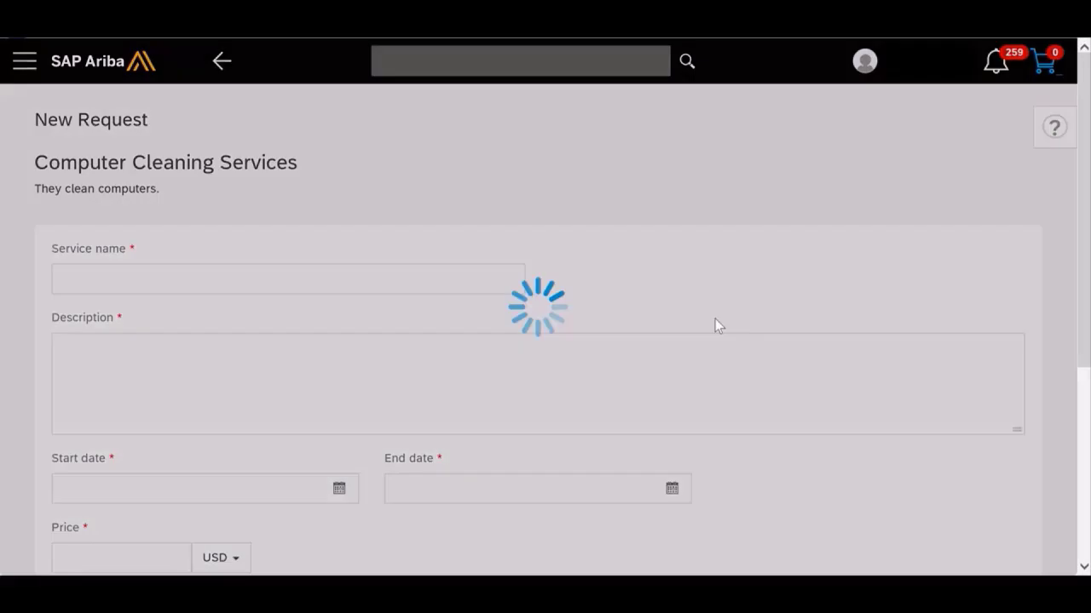
Step: Enter "servers are getting dirty" as the Reason for Purchase in the new request
{"action": "scroll", "coordinate": [715, 319], "scroll_direction": "down", "scroll_amount": 1}
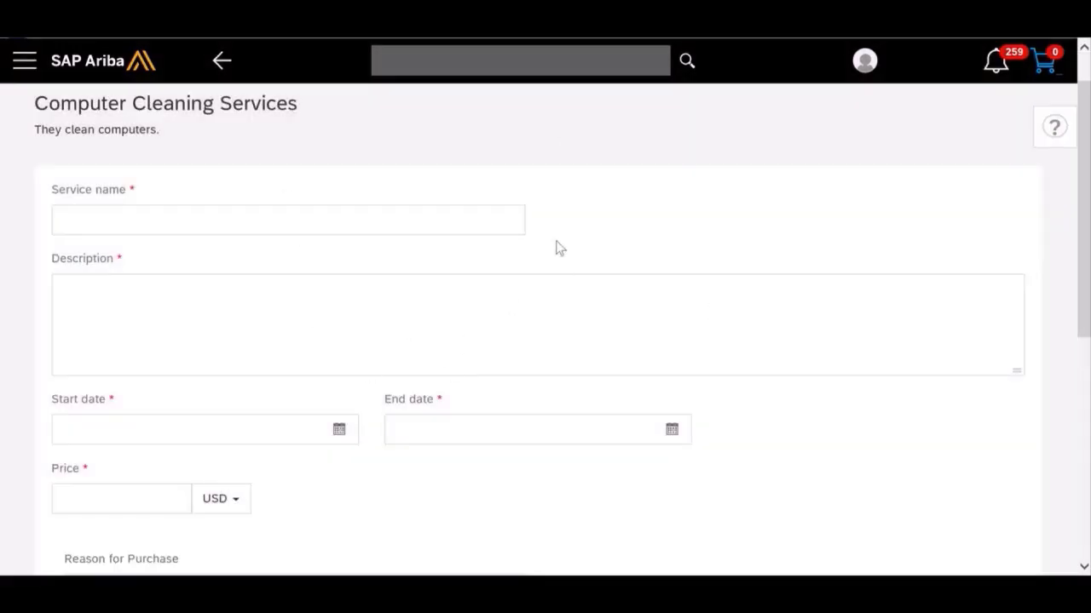
{"action": "scroll", "coordinate": [558, 246], "scroll_direction": "down", "scroll_amount": 3}
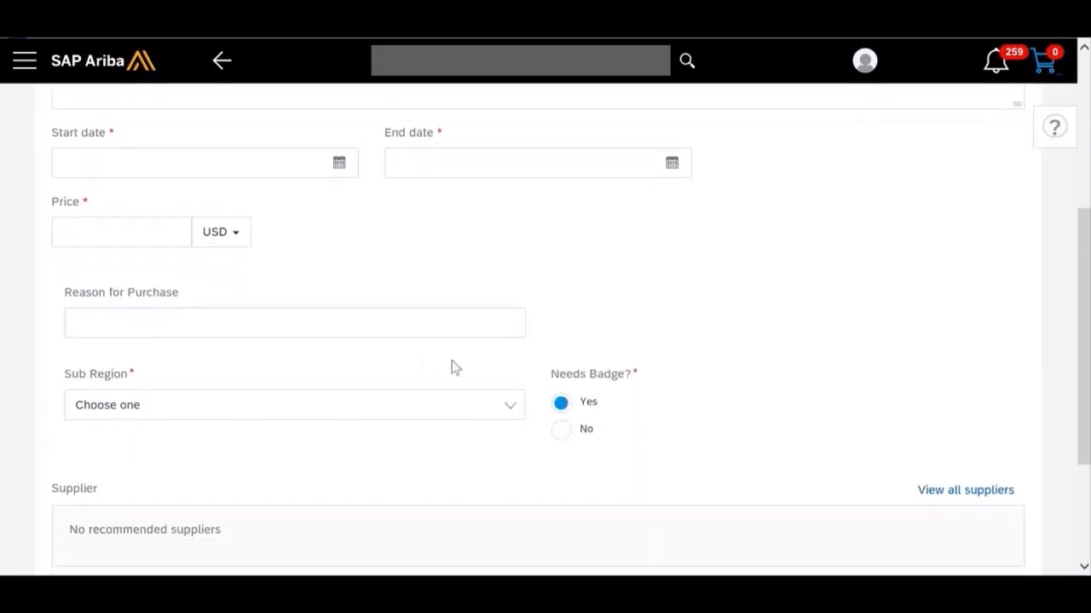
{"action": "scroll", "coordinate": [757, 317], "scroll_direction": "down", "scroll_amount": 2}
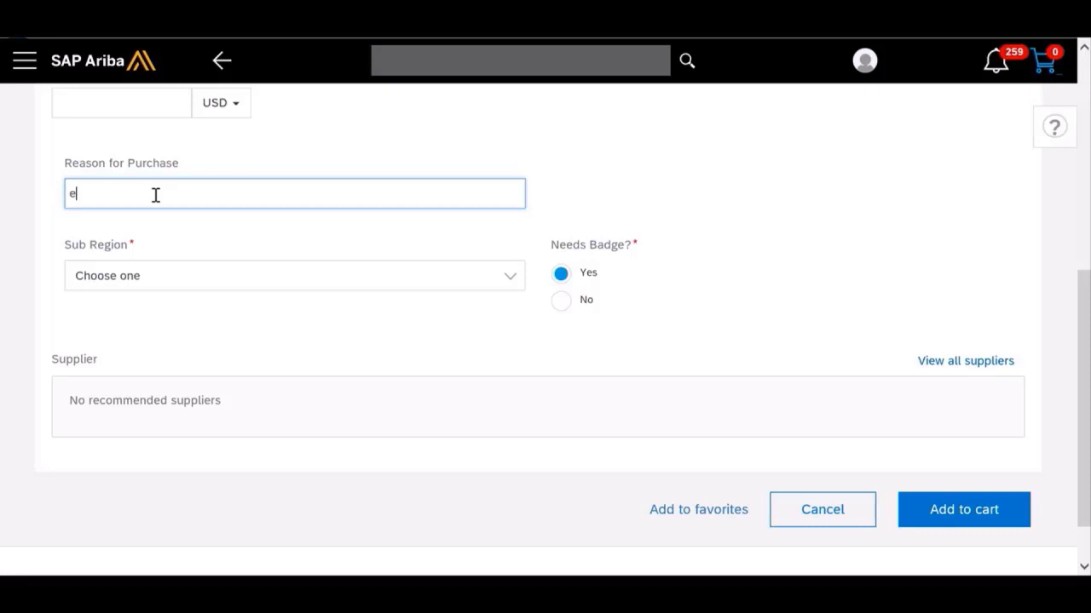
{"action": "type", "text": "ha"}
{"action": "key", "text": "BackSpace"}
{"action": "key", "text": "BackSpace"}
{"action": "key", "text": "BackSpace"}
{"action": "key", "text": "BackSpace"}
{"action": "key", "text": "BackSpace"}
{"action": "key", "text": "BackSpace"}
{"action": "key", "text": "BackSpace"}
{"action": "type", "text": "servers are getting dirty"}
Step: Choose US East as the Sub Region and cancel the test request
{"action": "left_click", "coordinate": [507, 278]}
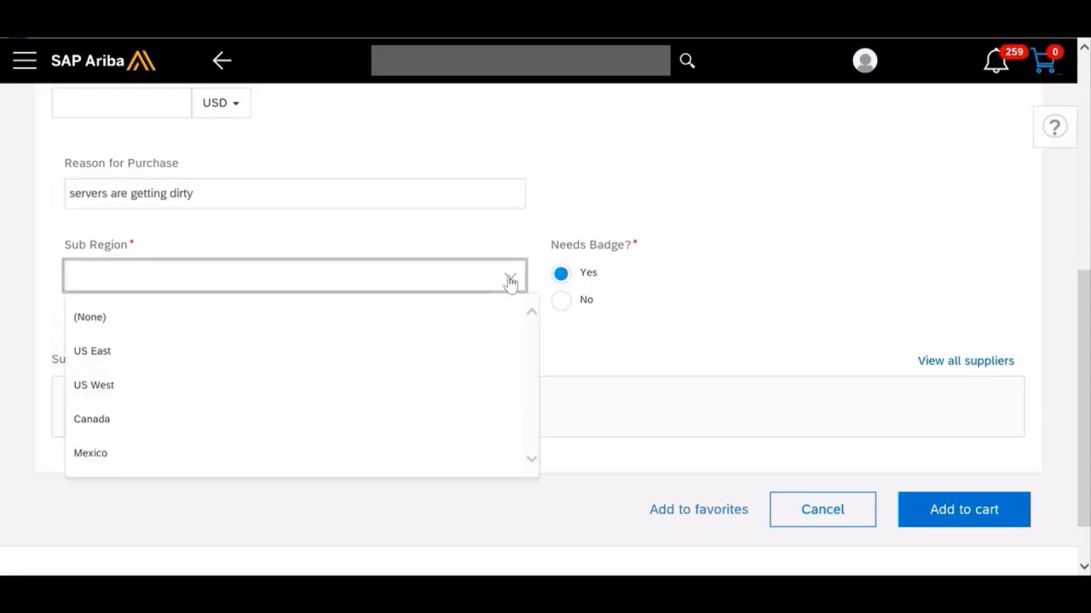
{"action": "left_click", "coordinate": [338, 361]}
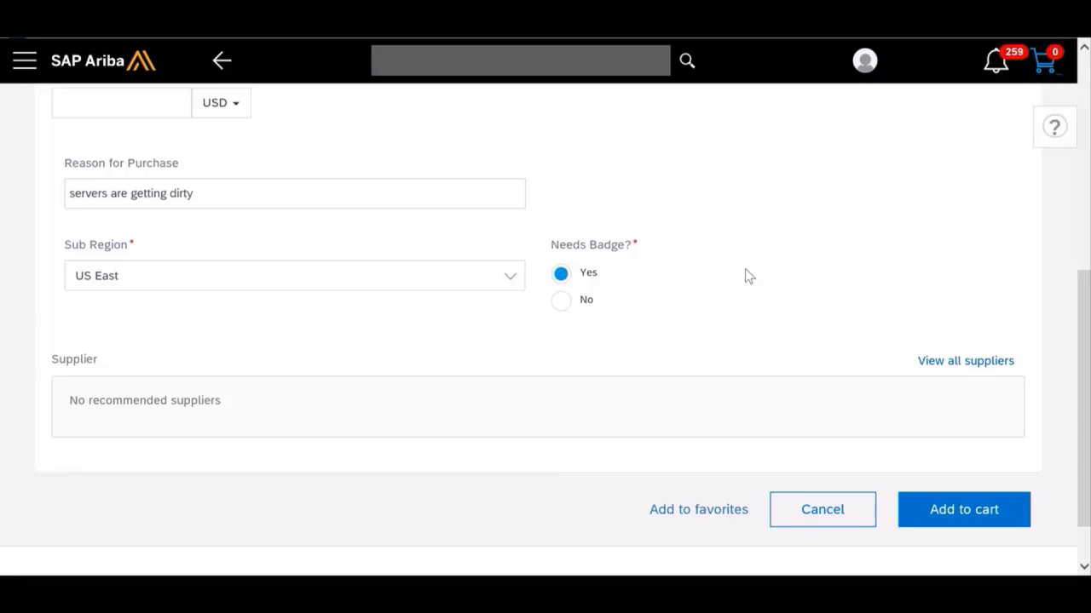
{"action": "left_click", "coordinate": [816, 508]}
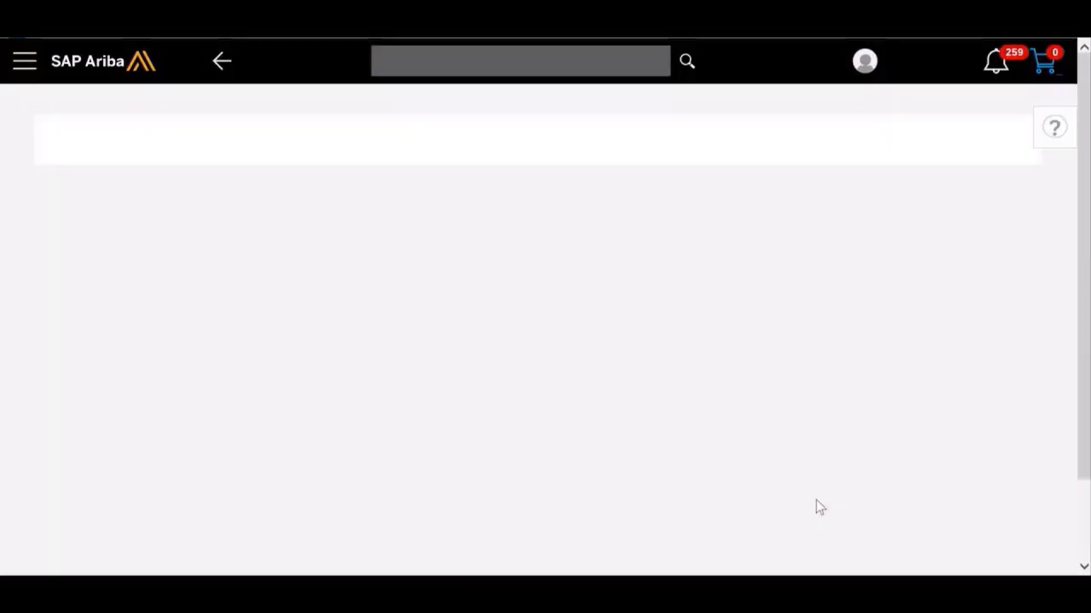